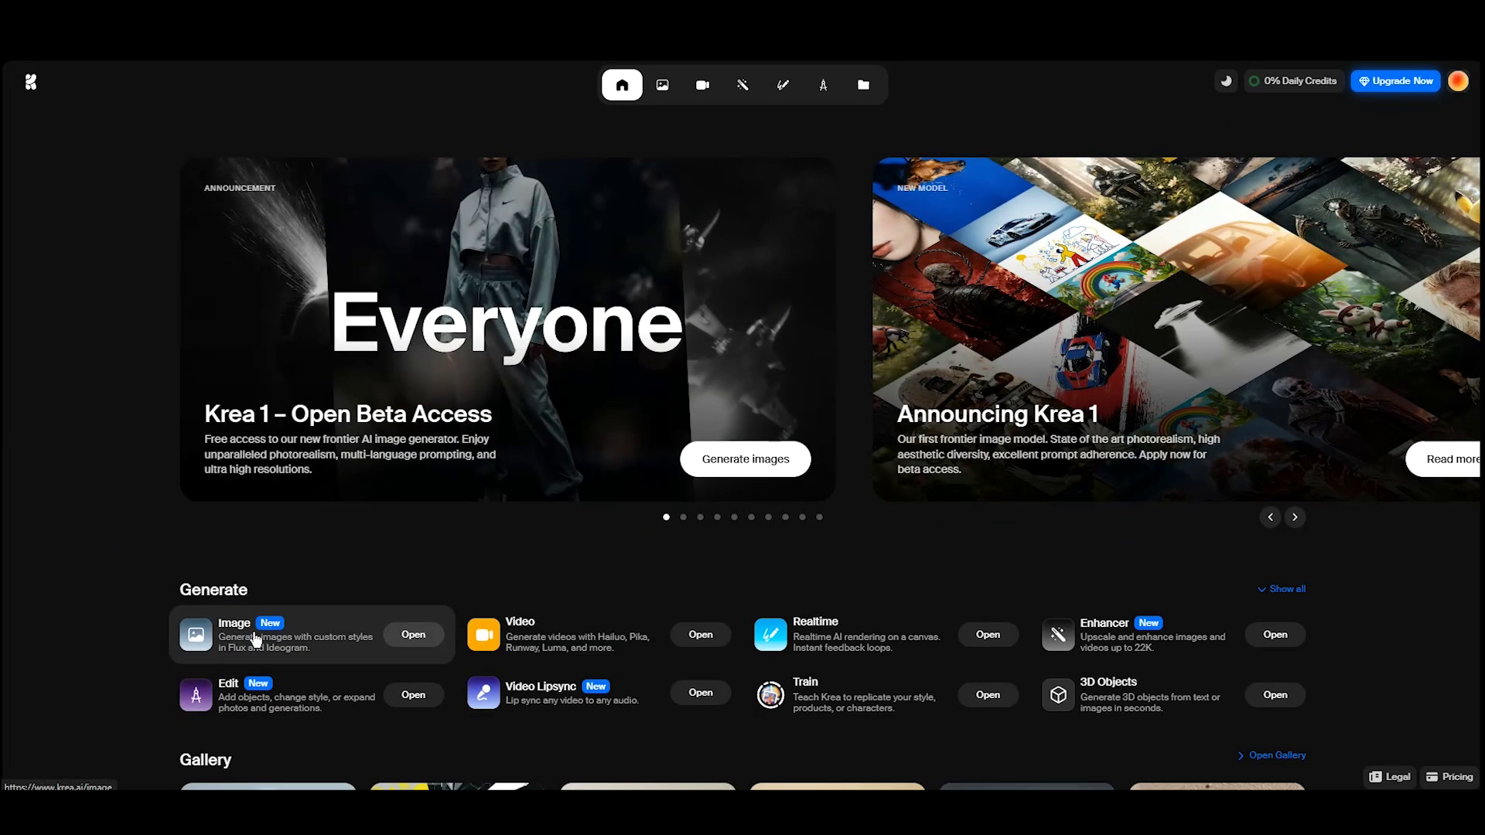
# - Open Krea's image generator at 16:9 and drag an injured-man image into the FLUX Kontext prompt box
pyautogui.click(256, 639)
pyautogui.click(669, 765)
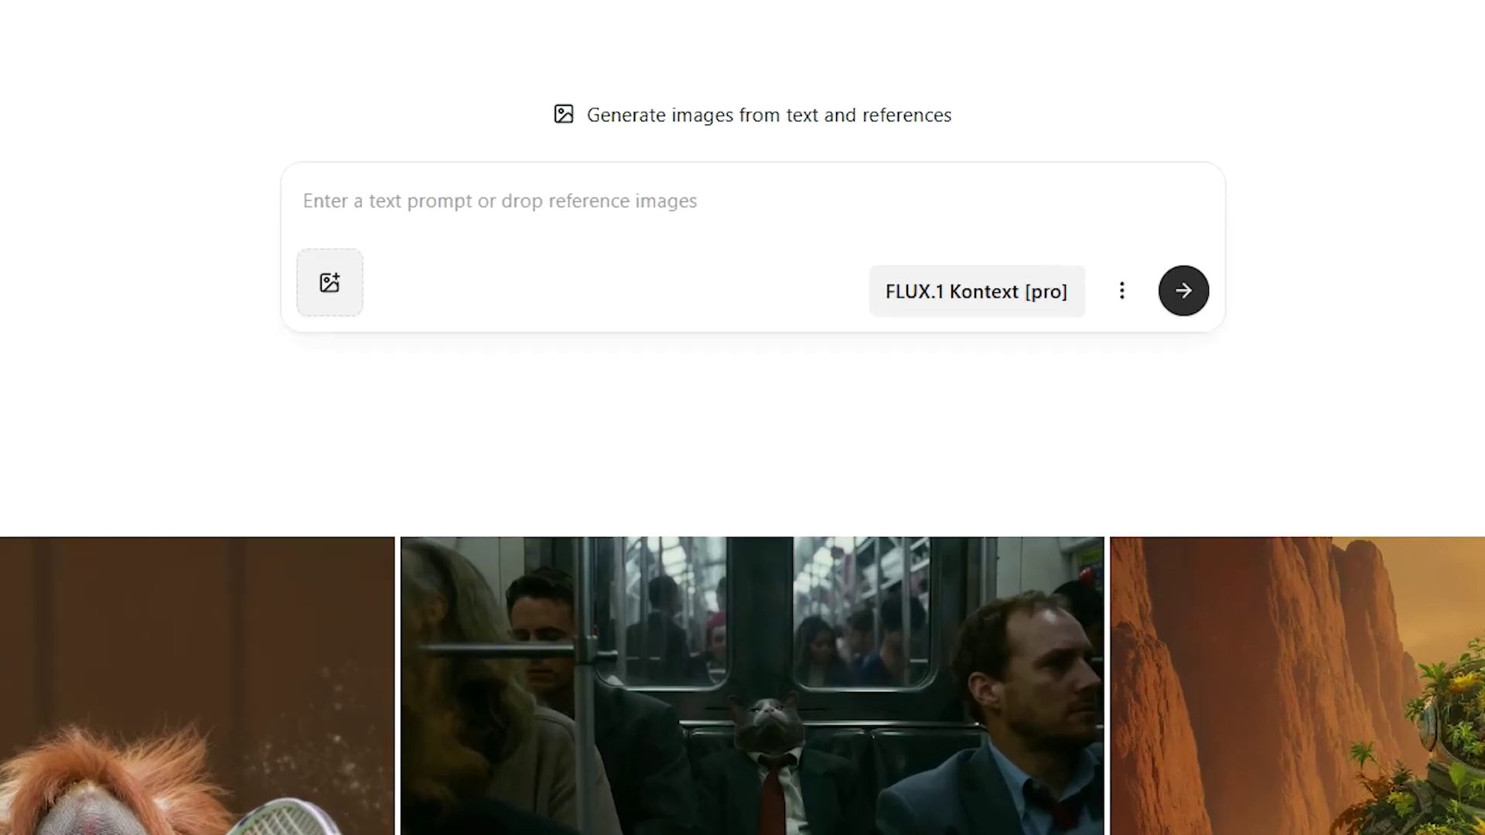
pyautogui.moveTo(742, 116); pyautogui.dragTo(457, 303)
# - Paste the close-up face prompt, set Batch Size to 2, and keep the 16:9 aspect ratio
pyautogui.write('show a close up shot of his face in the same scene')
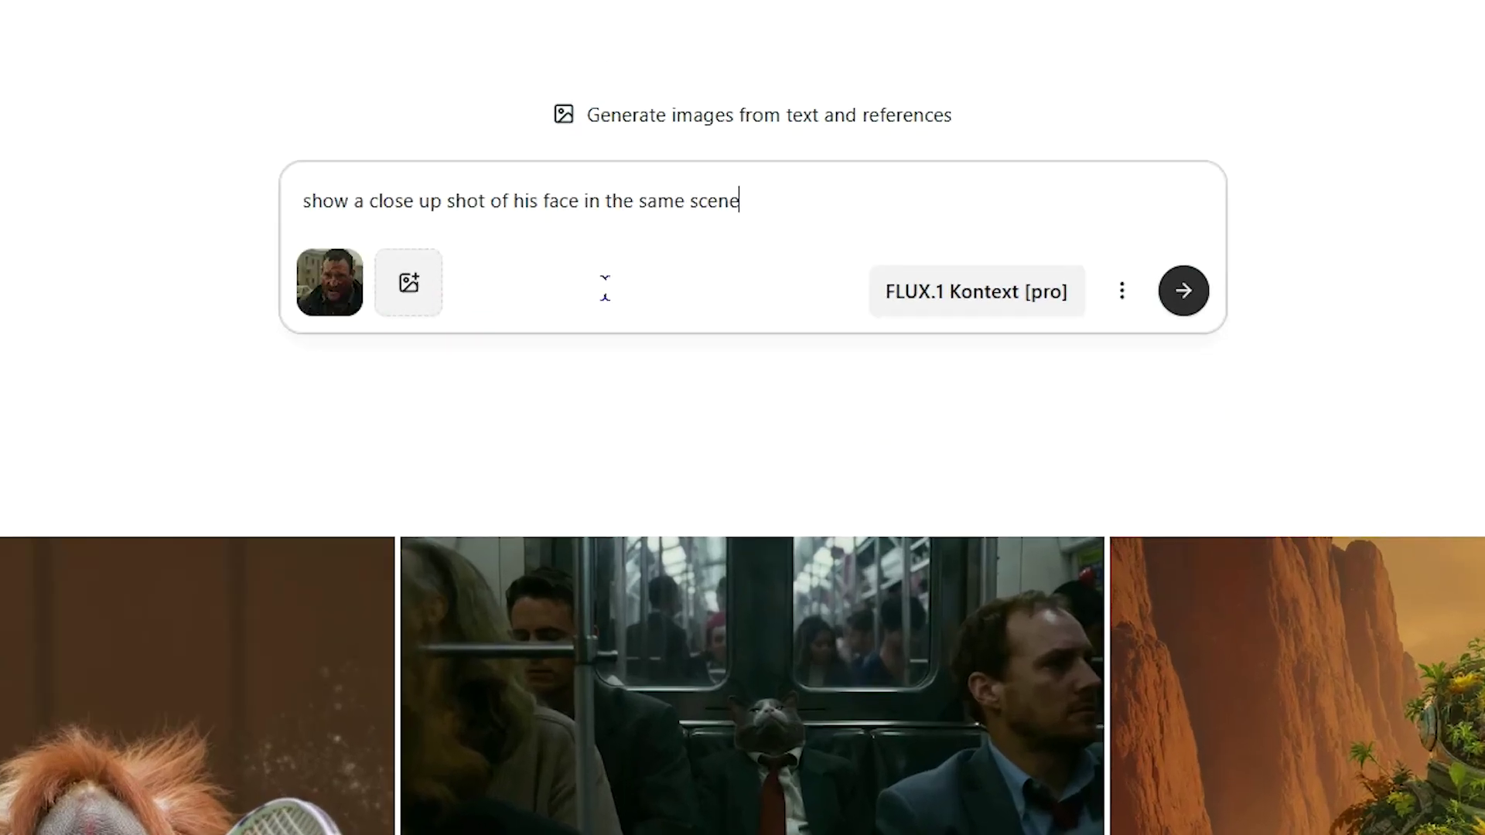
pyautogui.click(1114, 277)
pyautogui.click(1090, 475)
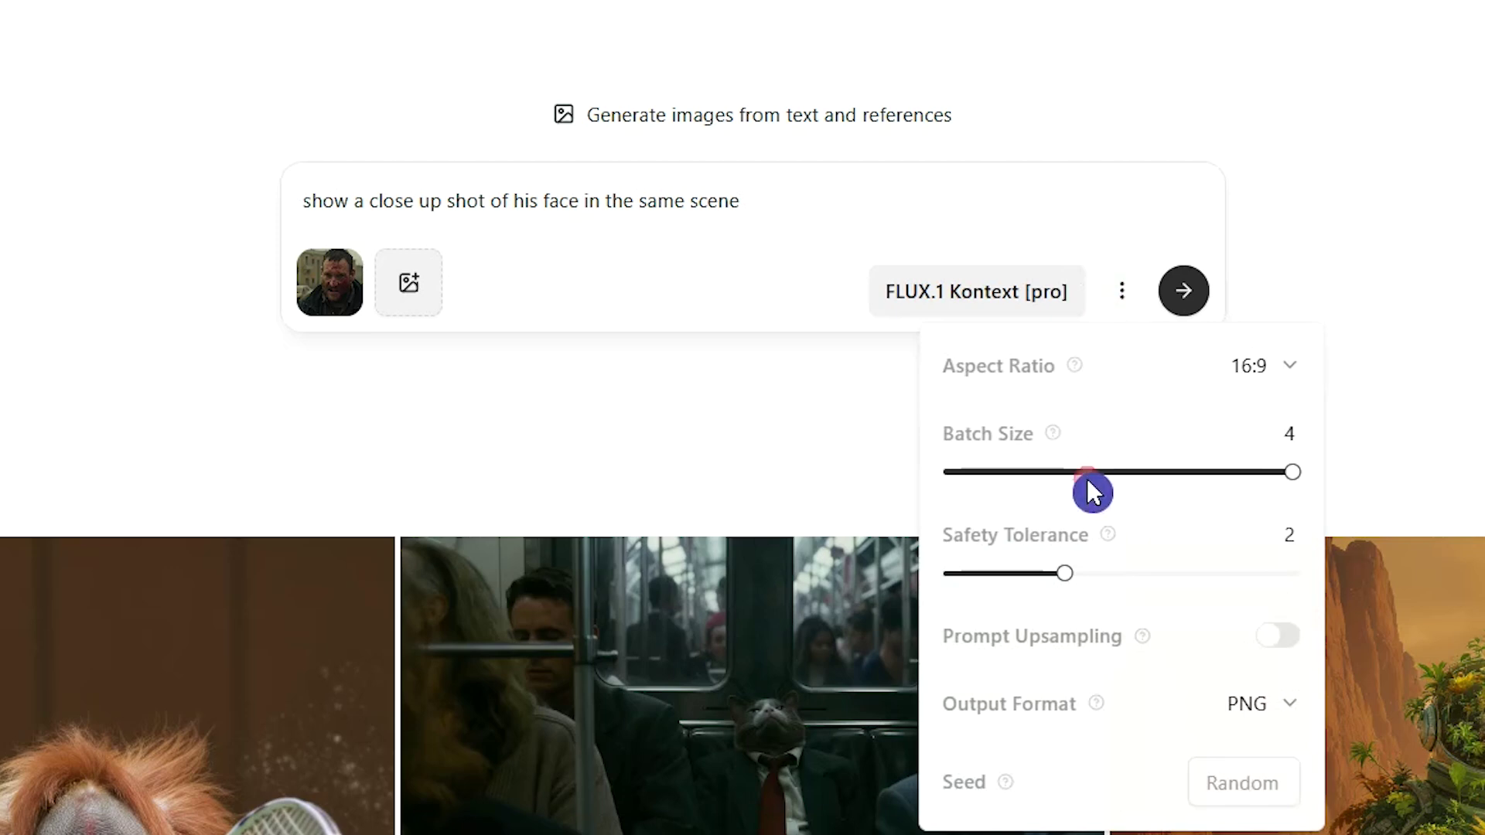
pyautogui.click(1299, 365)
pyautogui.click(1339, 323)
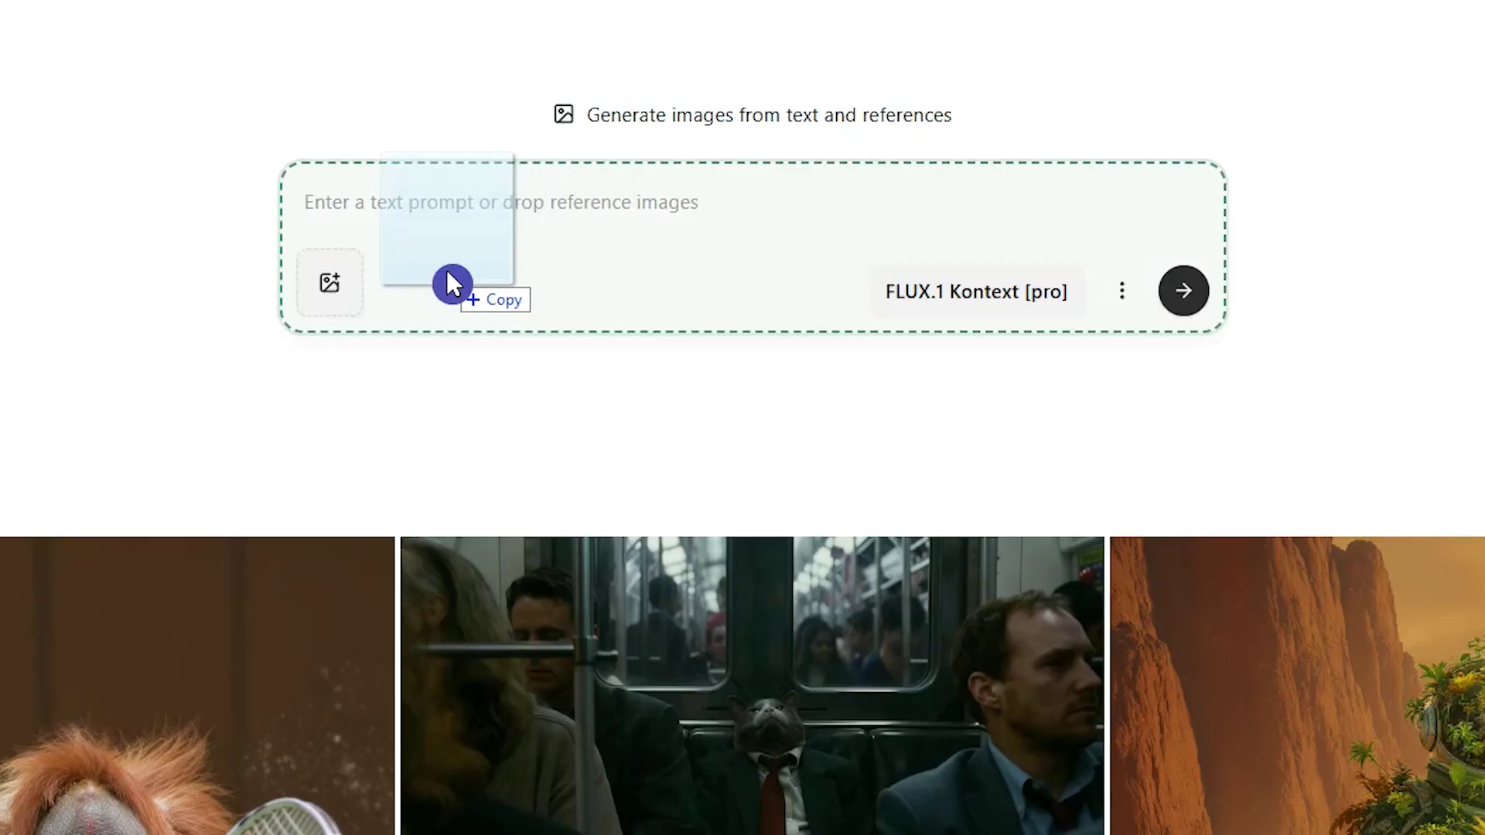
# - Drop in new reference images and paste their prompts for the matching woman shots
pyautogui.moveTo(447, 269); pyautogui.dragTo(441, 272)
pyautogui.click(507, 195)
pyautogui.write('The woman with a gun strapped to her waist running through the ruins of a burning city in the same scene.')
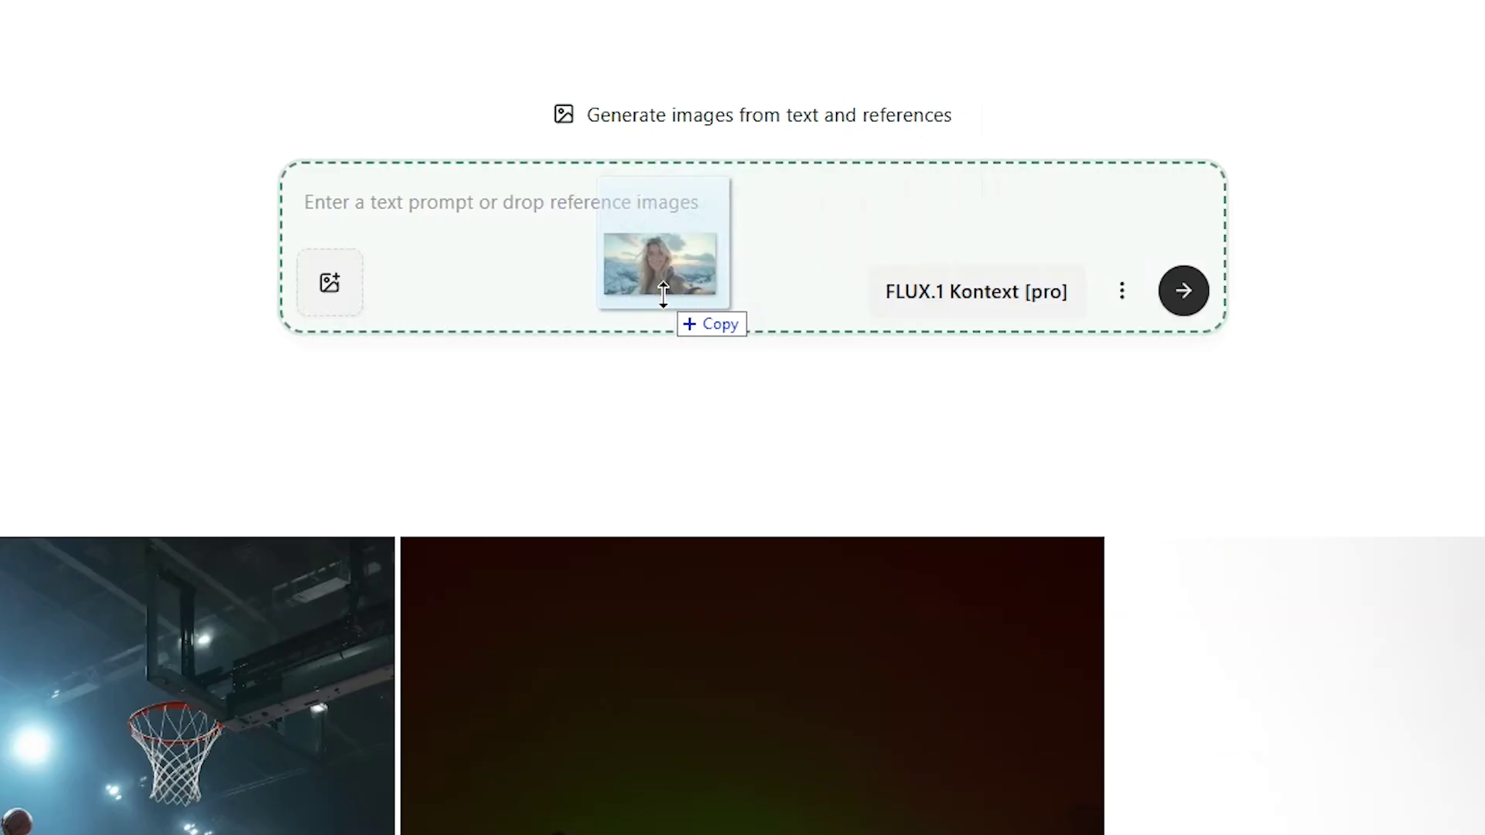
pyautogui.moveTo(673, 305); pyautogui.dragTo(662, 295)
pyautogui.click(659, 198)
pyautogui.write("Keep the woman’s pose exactly the same, with Selfie camera shot from an extended arm, and change the background to the sea. Make it look like she's standing waist-deep in the water.")
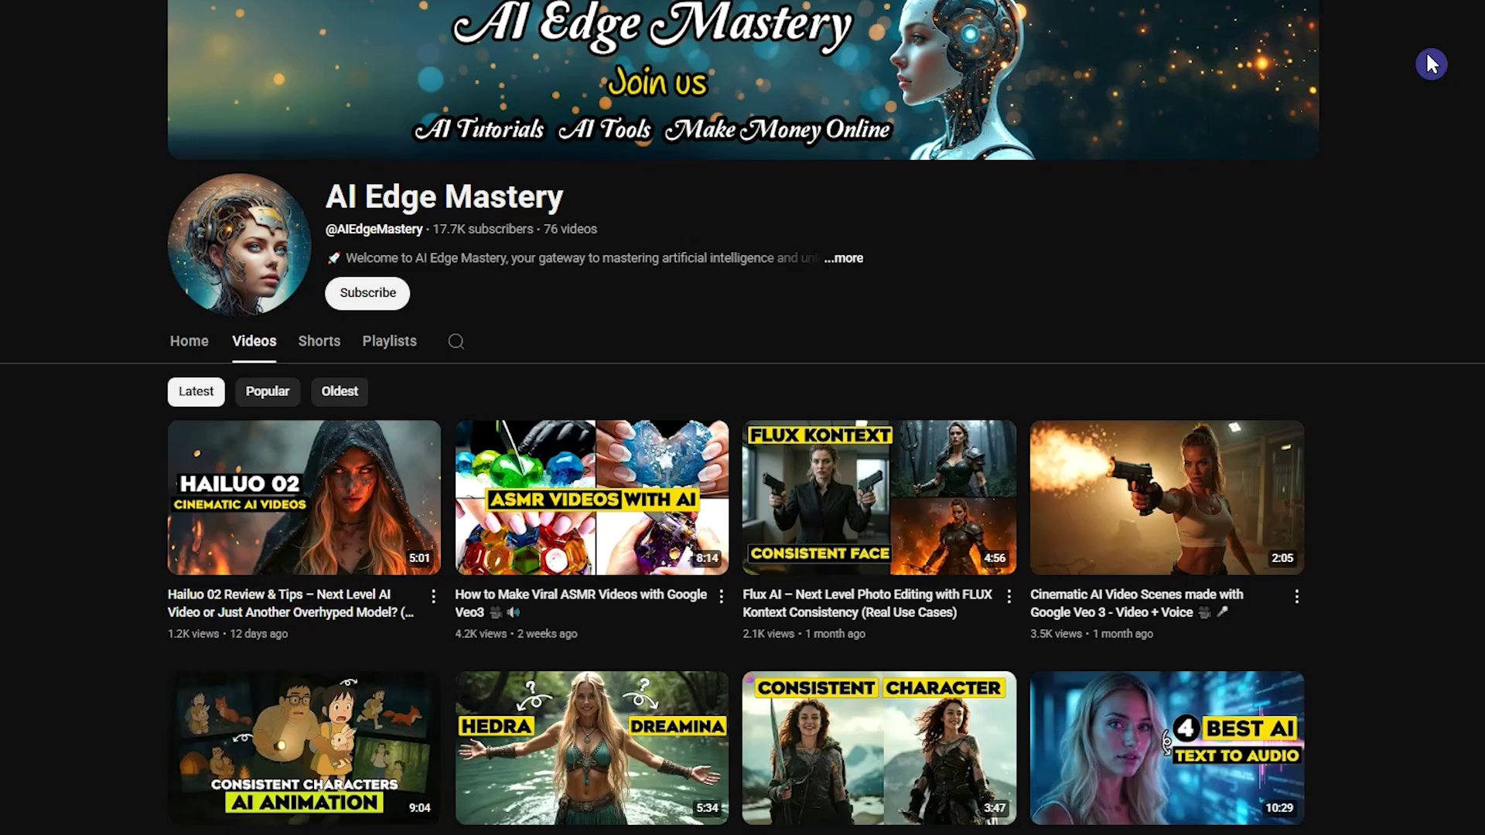
pyautogui.scroll(-4, 1433, 108)
pyautogui.moveTo(874, 222)
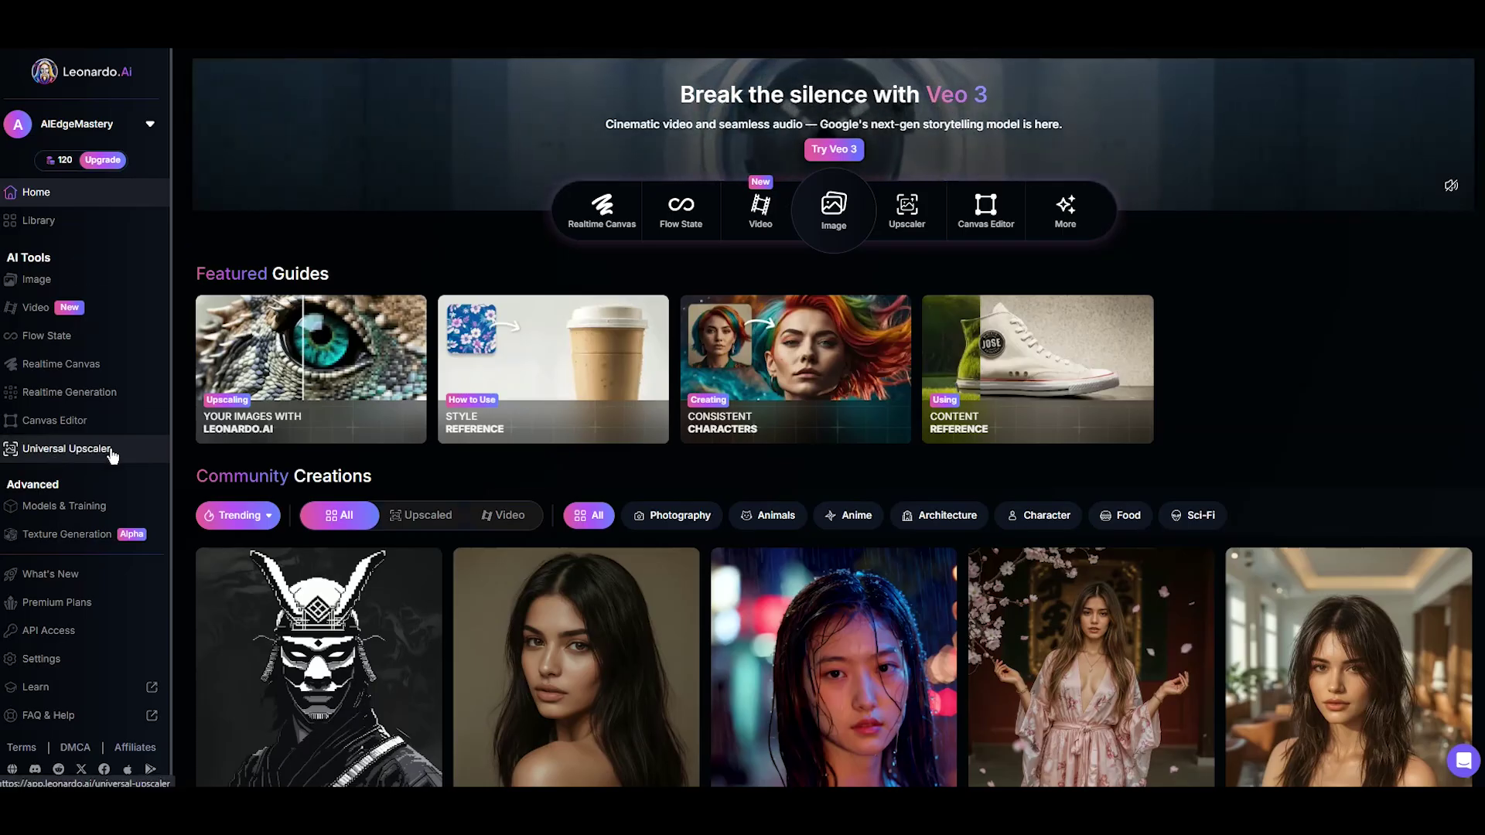
# - Upscale the beach selfie in Universal Upscaler with Cinematic style and Creativity Strength 2, then compare
pyautogui.click(133, 454)
pyautogui.moveTo(129, 441); pyautogui.dragTo(116, 184)
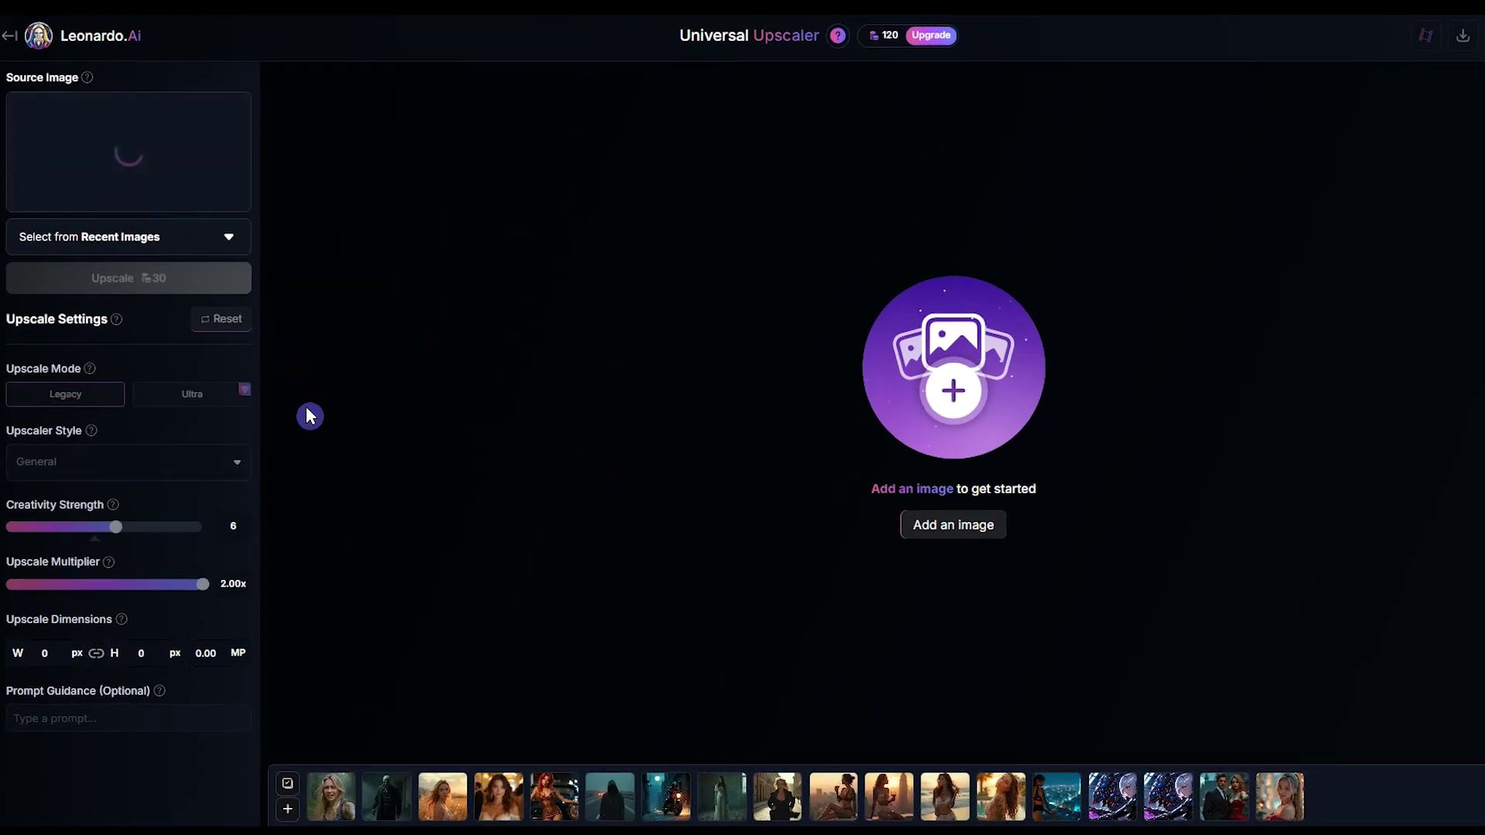
pyautogui.click(76, 480)
pyautogui.click(67, 563)
pyautogui.moveTo(50, 539); pyautogui.dragTo(28, 539)
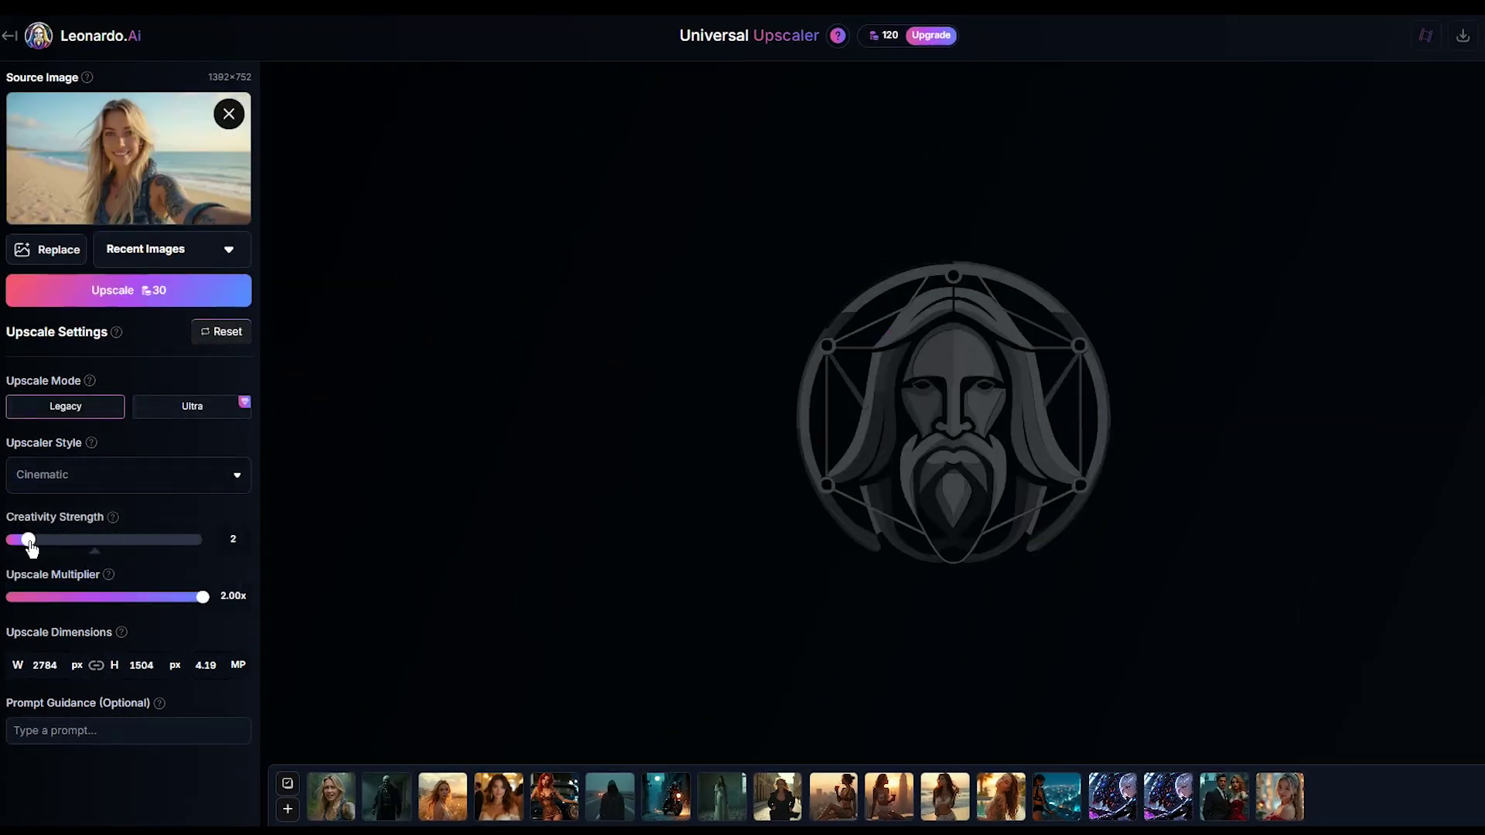
pyautogui.click(113, 289)
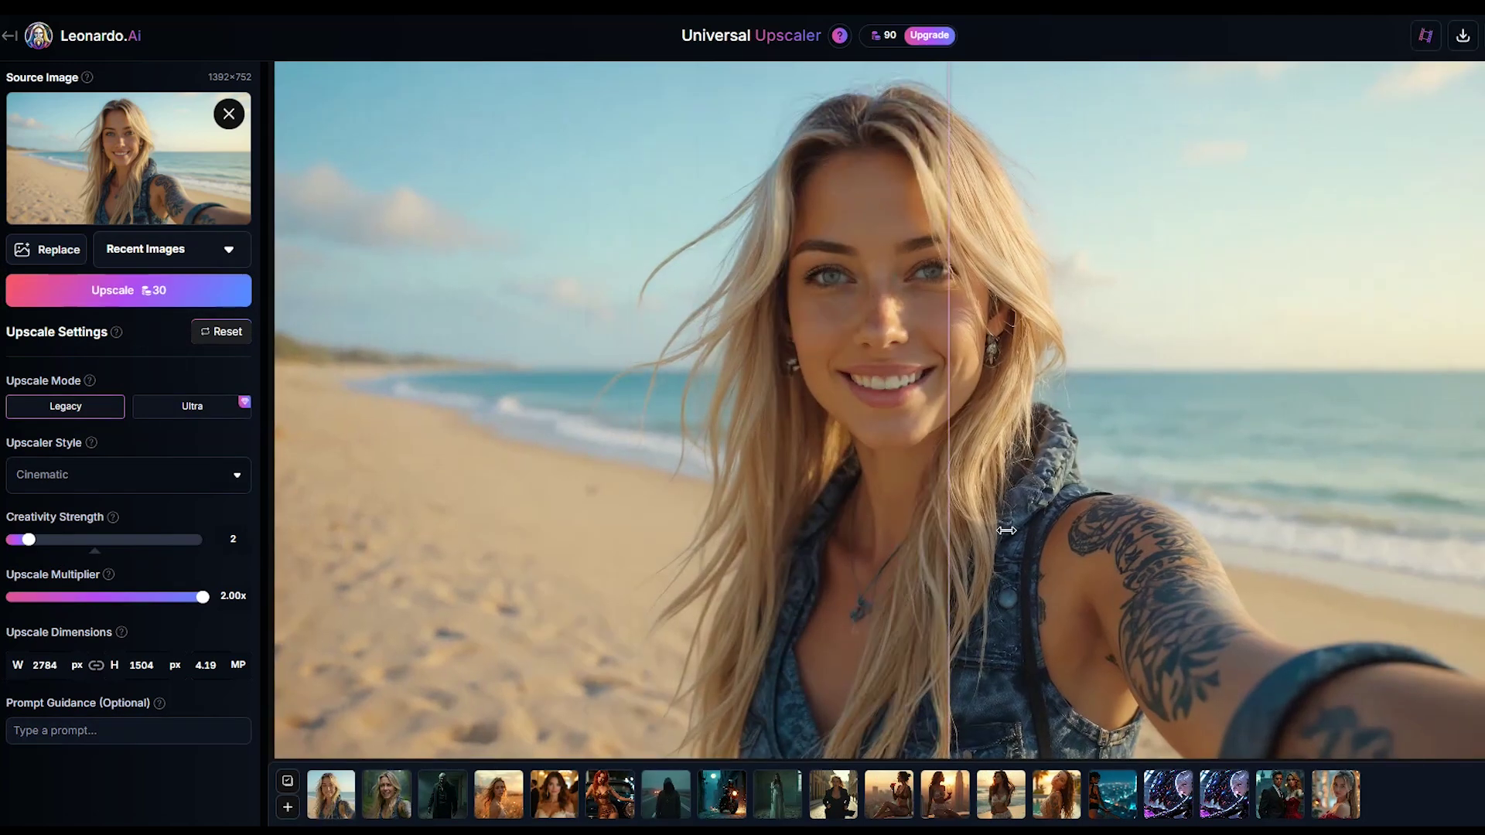
pyautogui.moveTo(325, 518); pyautogui.dragTo(884, 543)
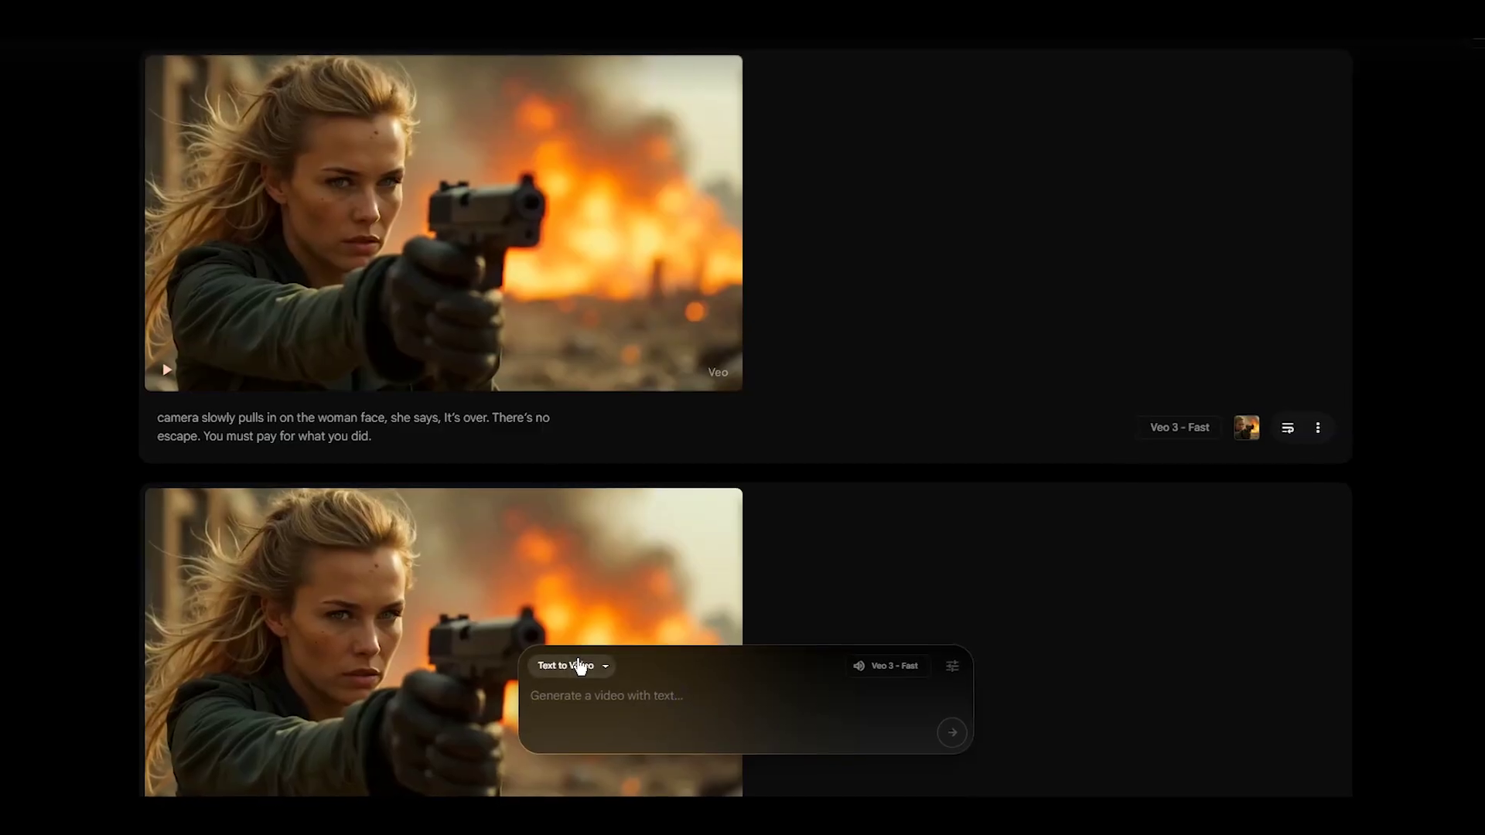
# - Switch to Frames to Video and attach the woman-running-through-flames image as the first frame
pyautogui.click(578, 668)
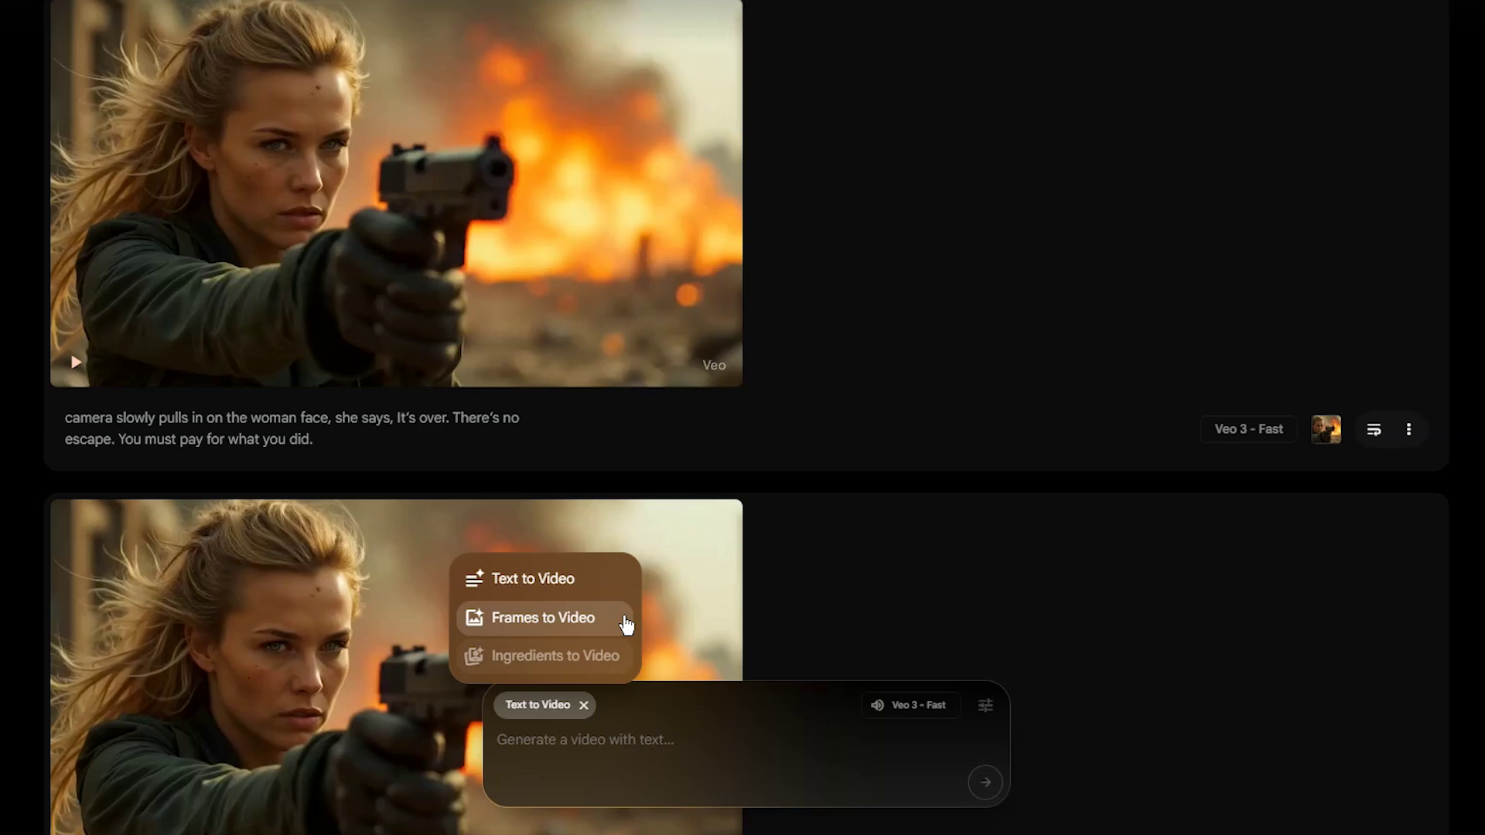
pyautogui.click(626, 625)
pyautogui.click(531, 747)
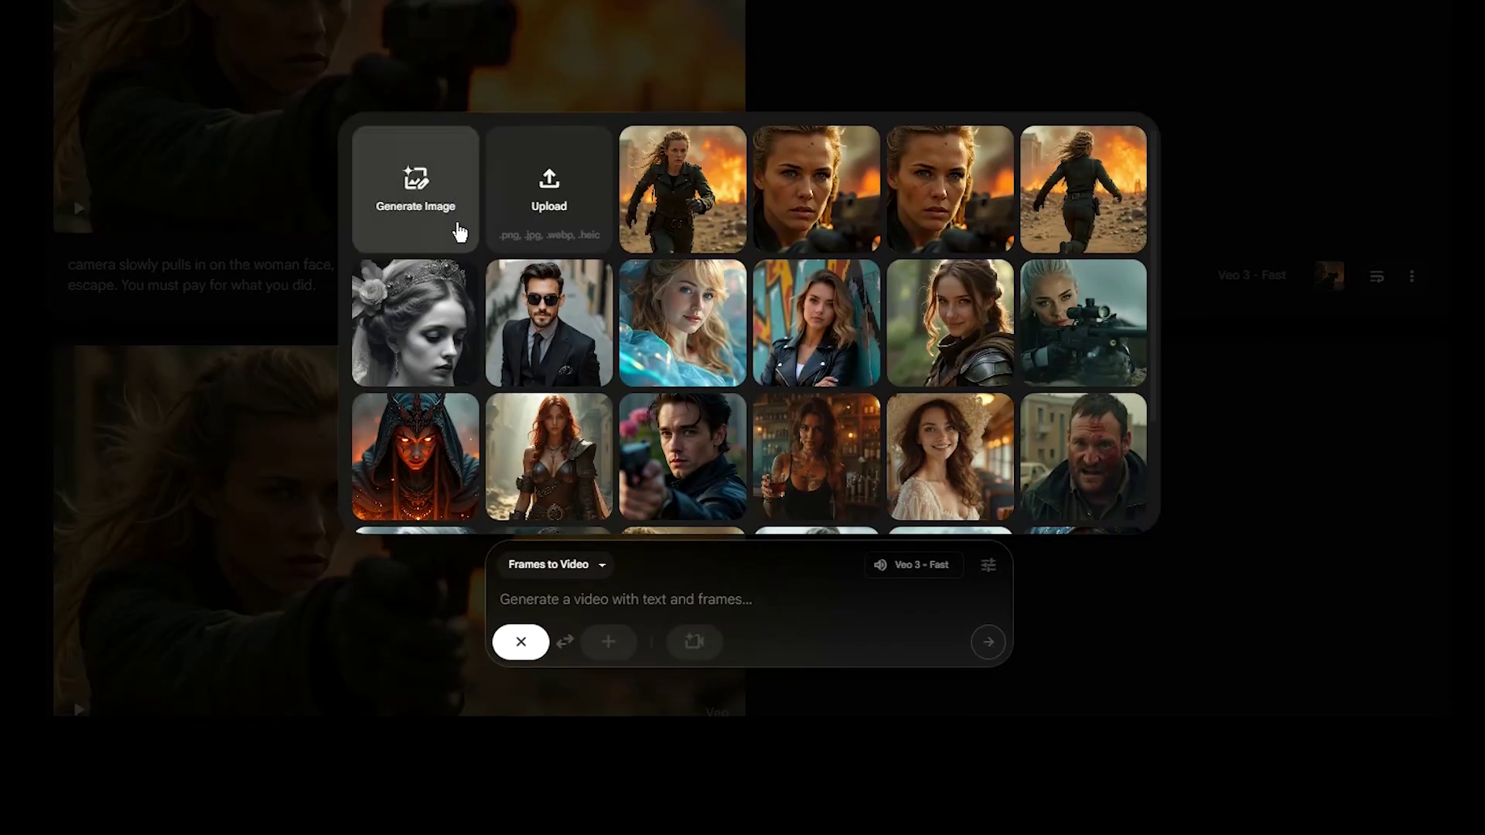
pyautogui.scroll(-2, 1094, 371)
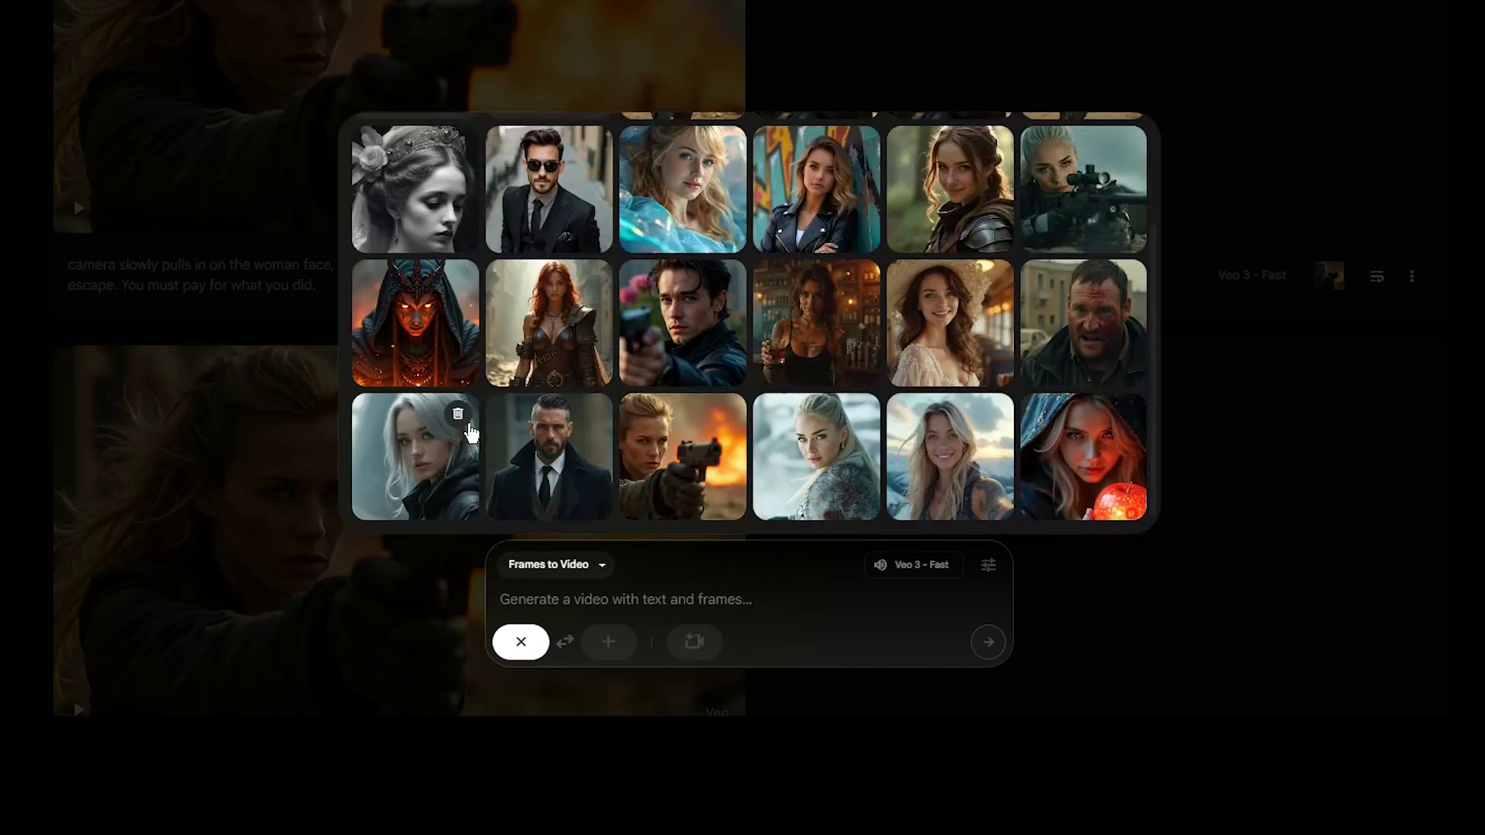
pyautogui.scroll(2, 504, 364)
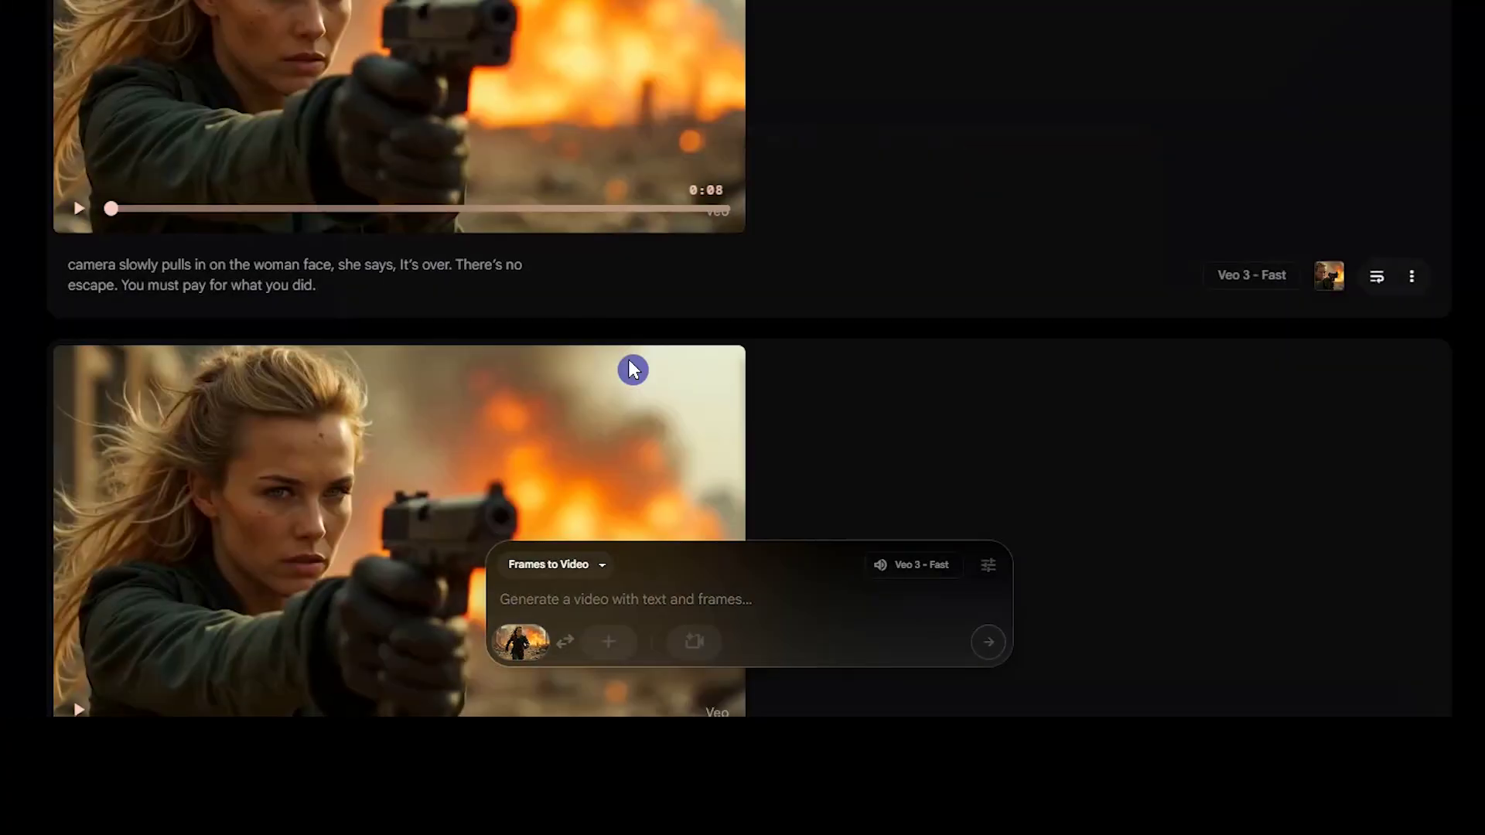
# - Add a last frame and the prompt 'Woman running in a ruined city, camera follows her', then send
pyautogui.click(599, 664)
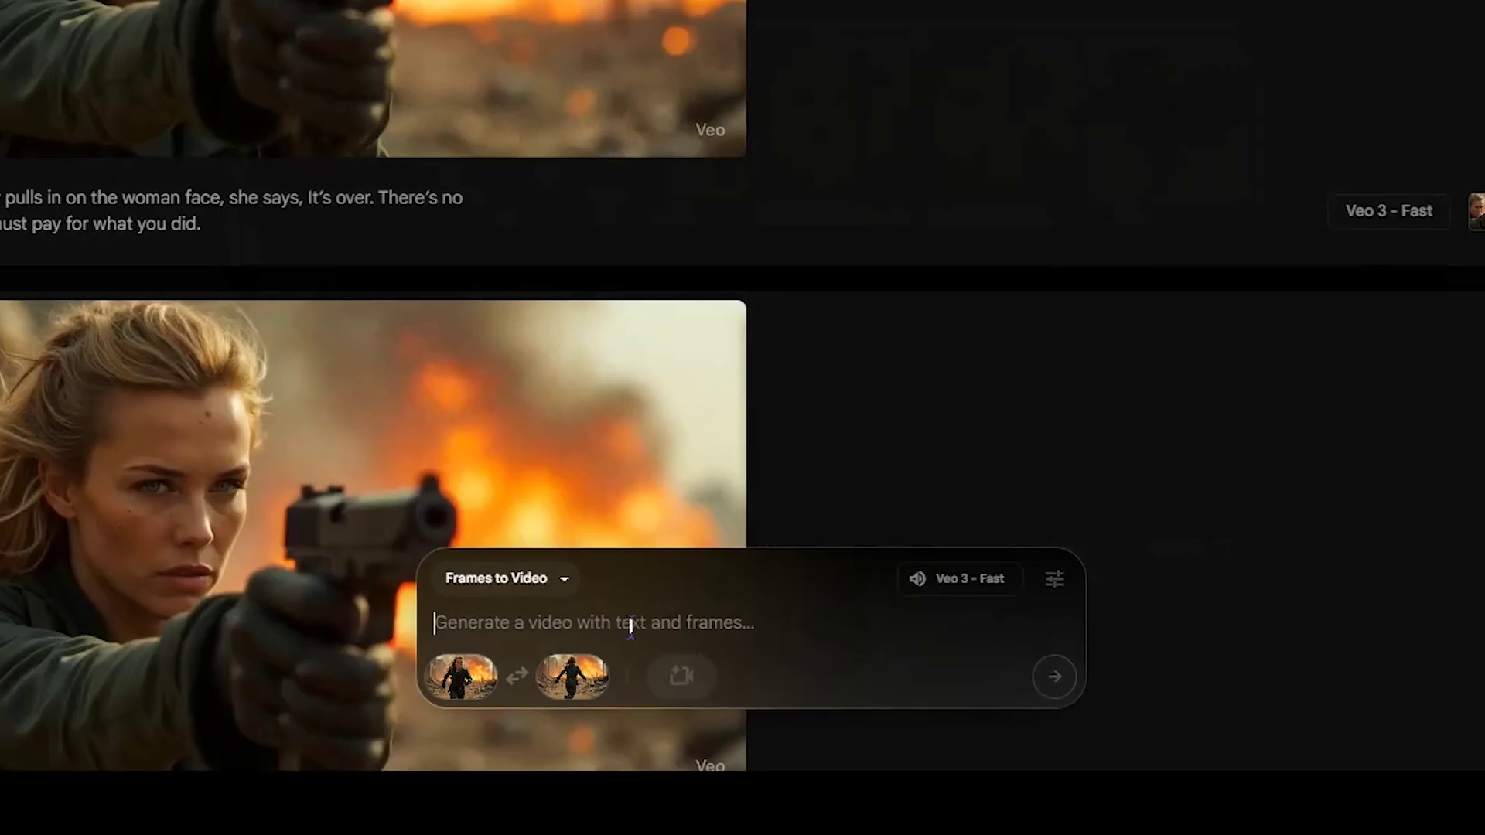
pyautogui.write('Woman running in a ruined city, camera follows her')
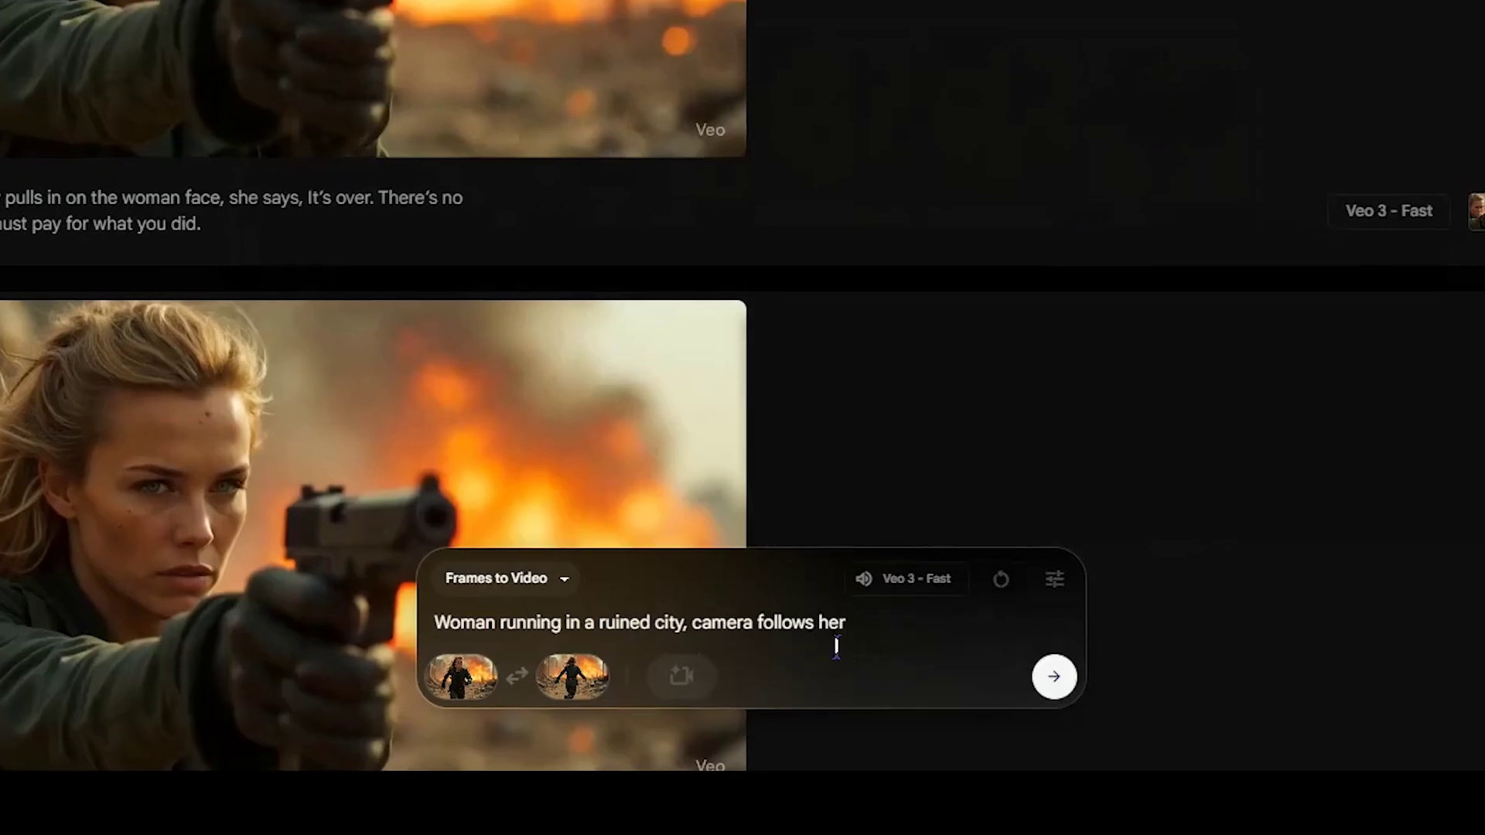
pyautogui.click(1054, 580)
pyautogui.click(928, 630)
pyautogui.click(1058, 679)
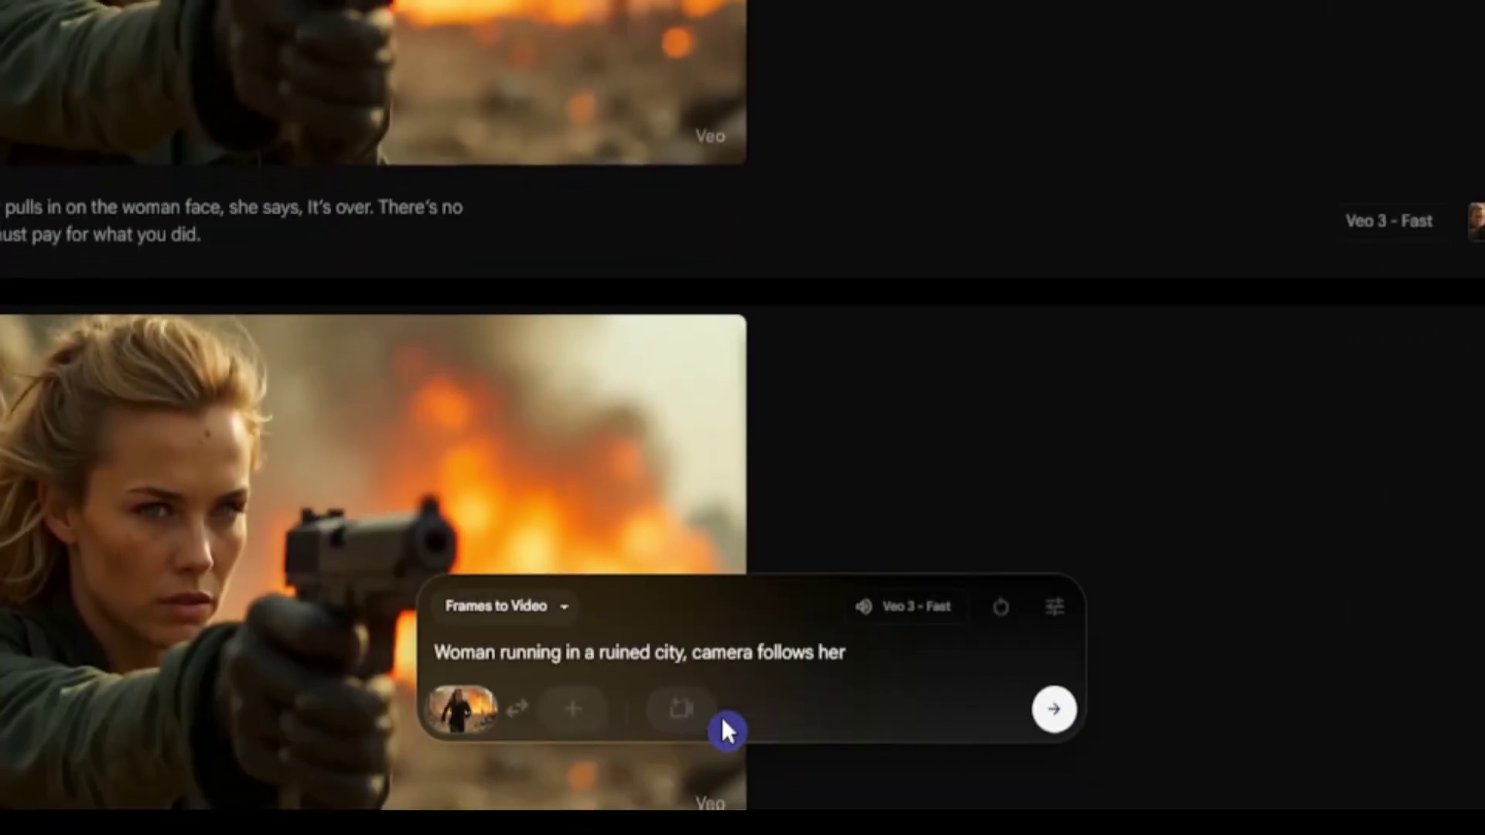
# - Cut ', camera follows her' from the prompt, dismiss the warning, and remove the Tilt up motion
pyautogui.click(700, 686)
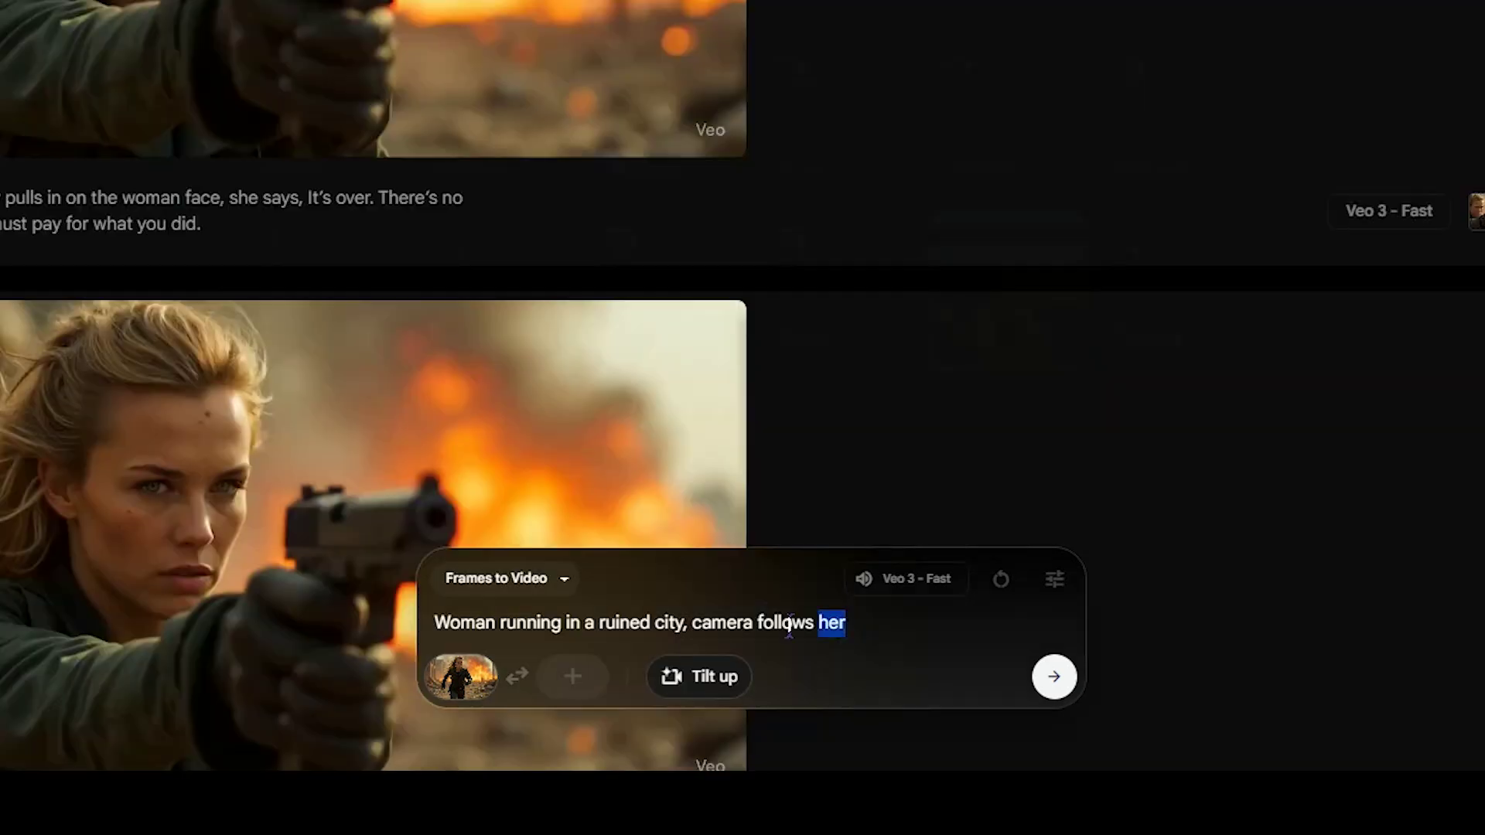
pyautogui.moveTo(789, 625); pyautogui.dragTo(679, 628)
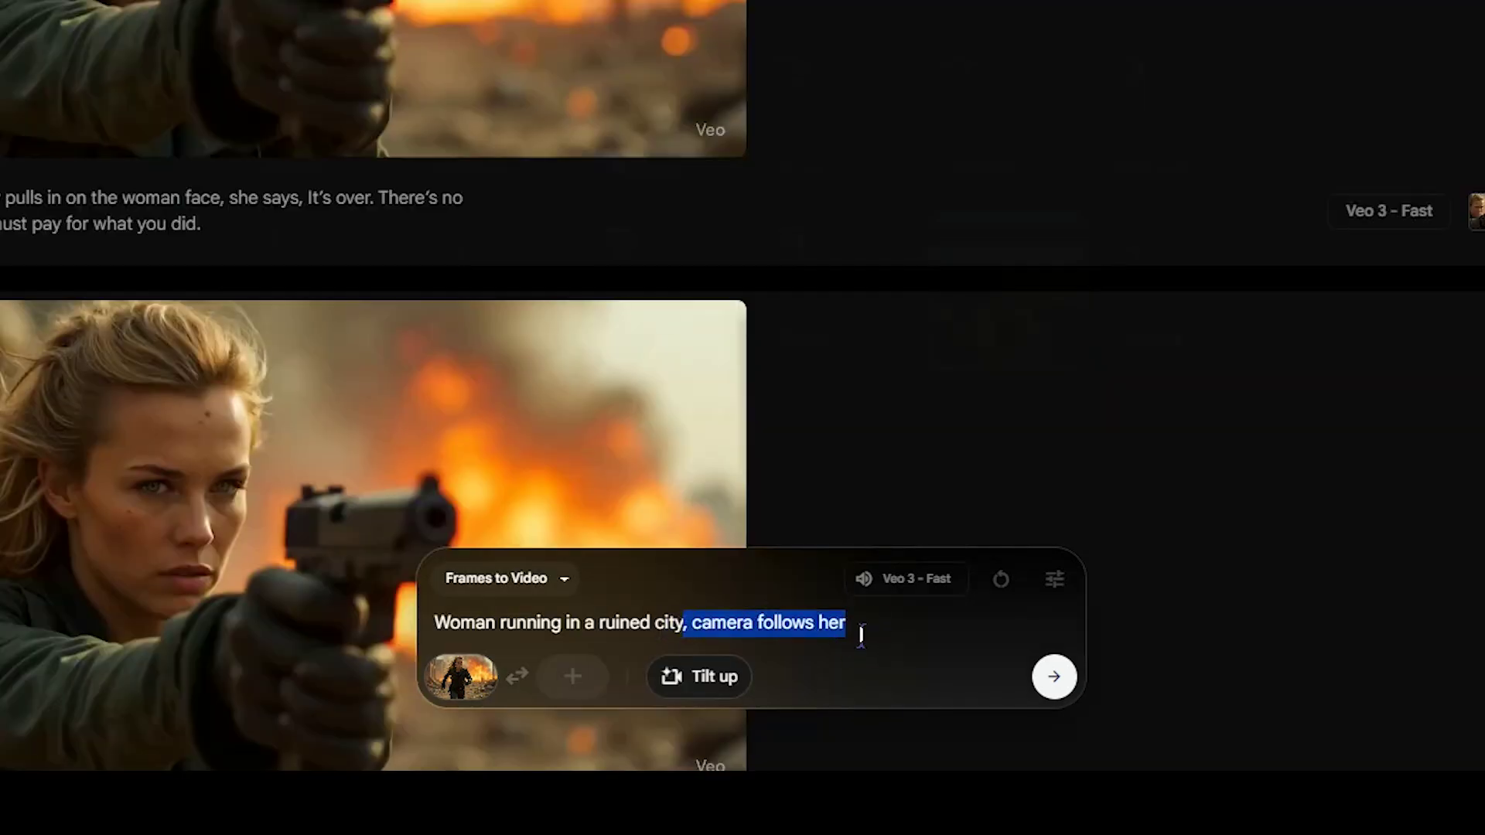
pyautogui.press('BackSpace')
pyautogui.click(1052, 677)
pyautogui.click(1032, 512)
pyautogui.moveTo(722, 686)
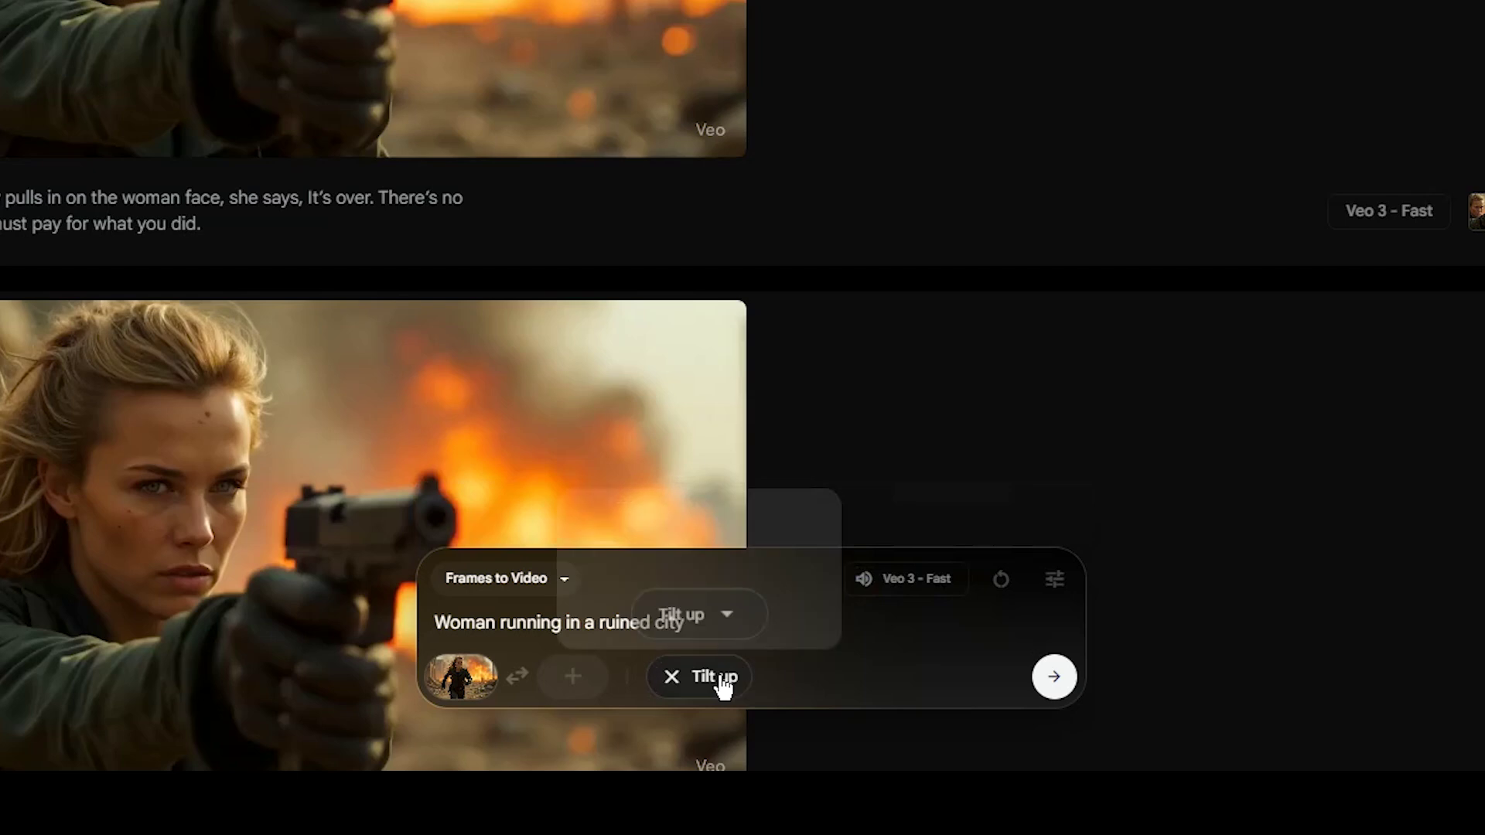
pyautogui.click(671, 678)
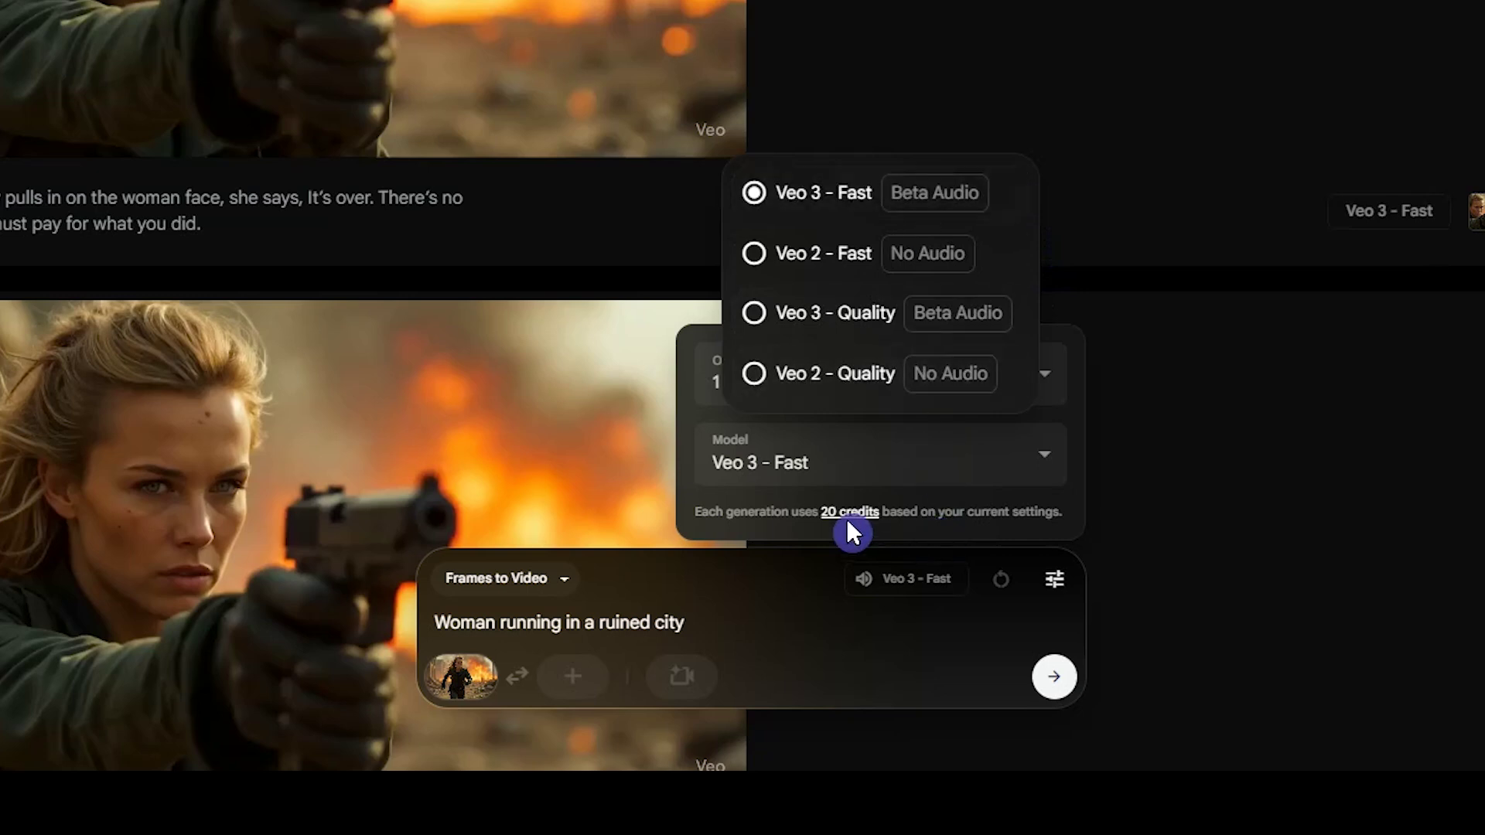
# - Try Veo 3 - Quality, then switch the model back to Veo 3 - Fast at 20 credits
pyautogui.click(815, 331)
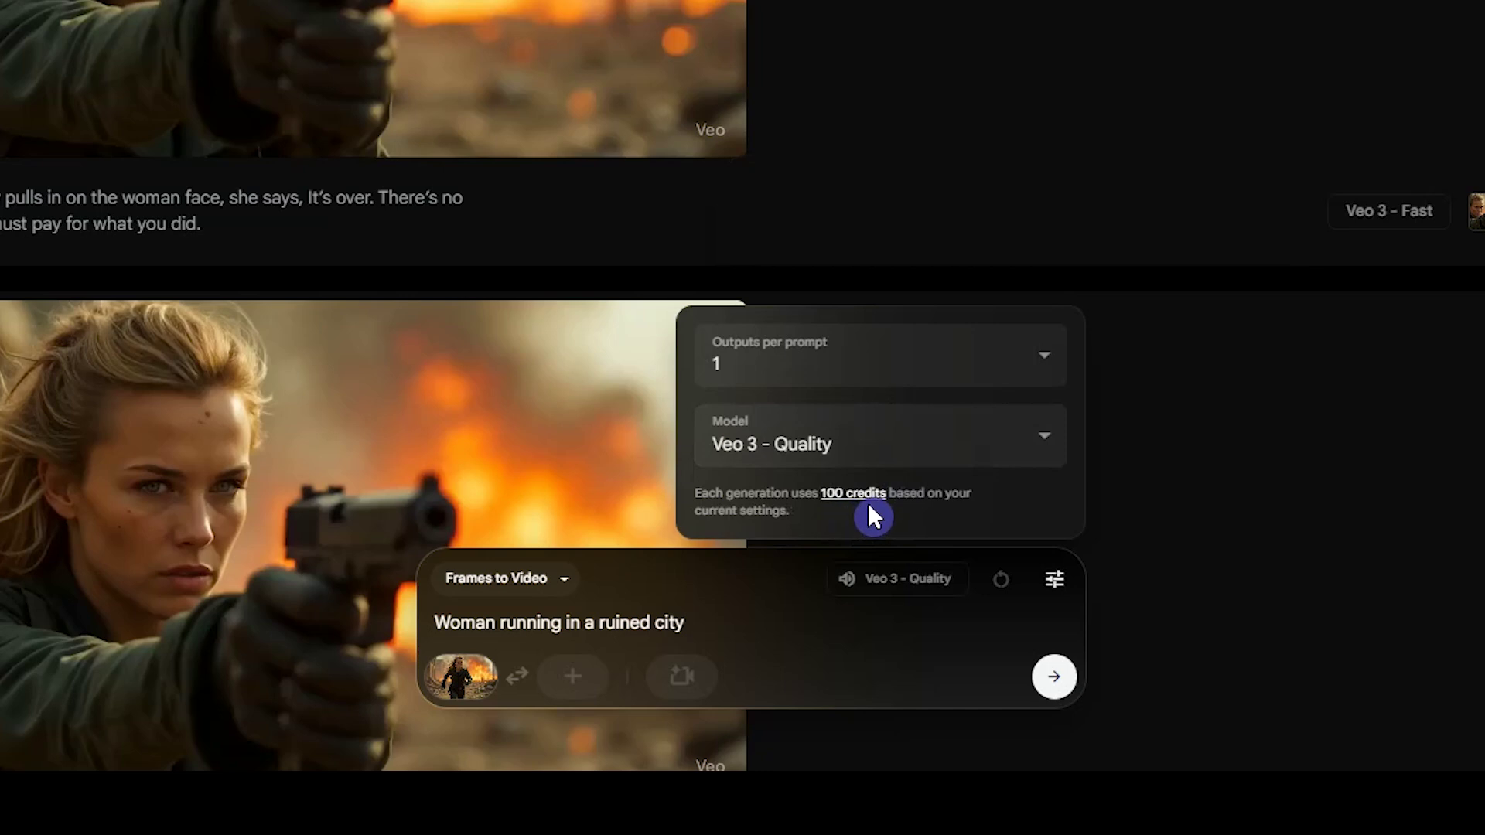
pyautogui.click(877, 439)
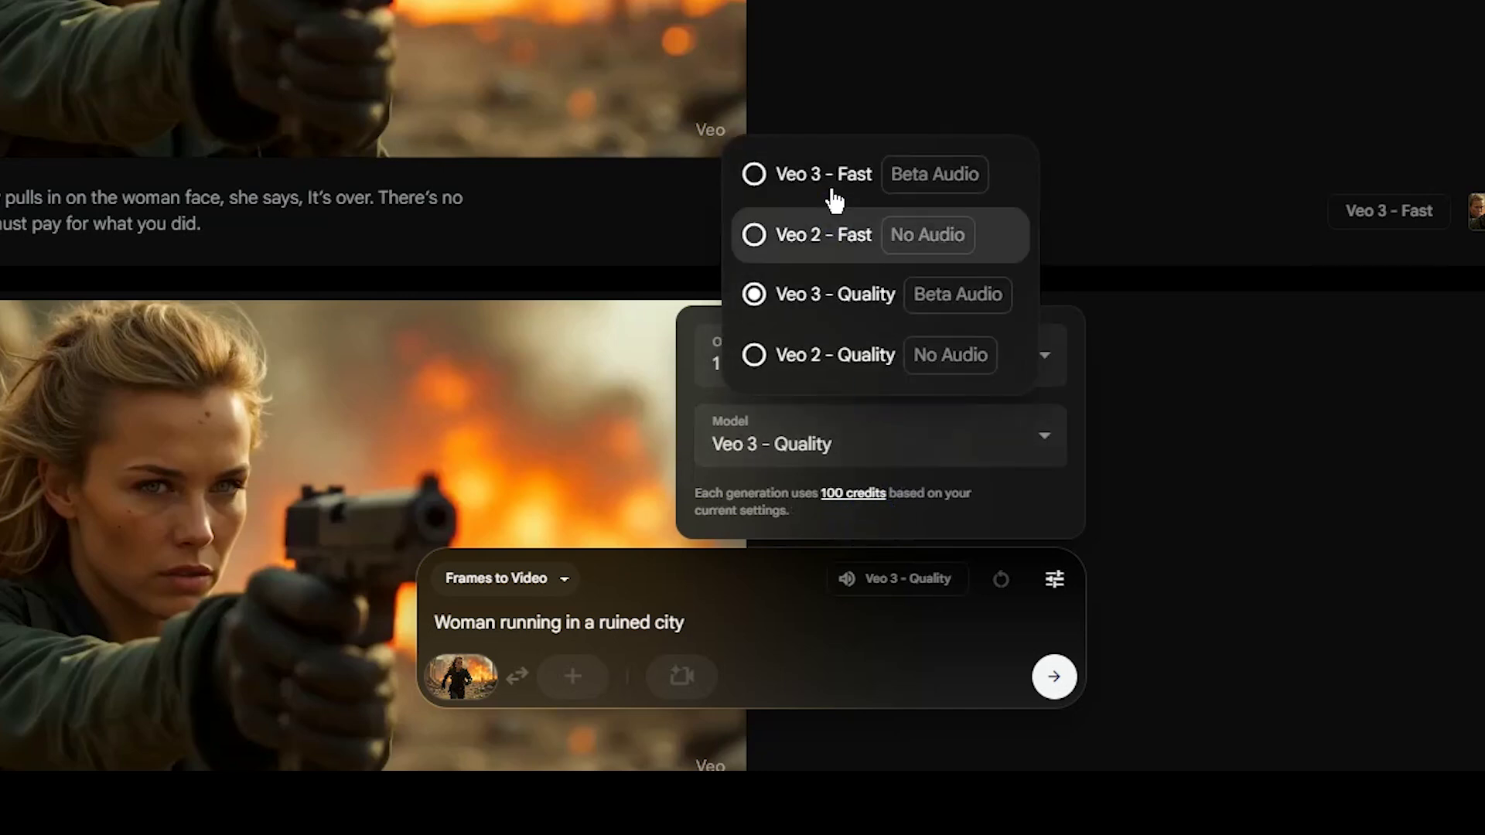
pyautogui.click(832, 191)
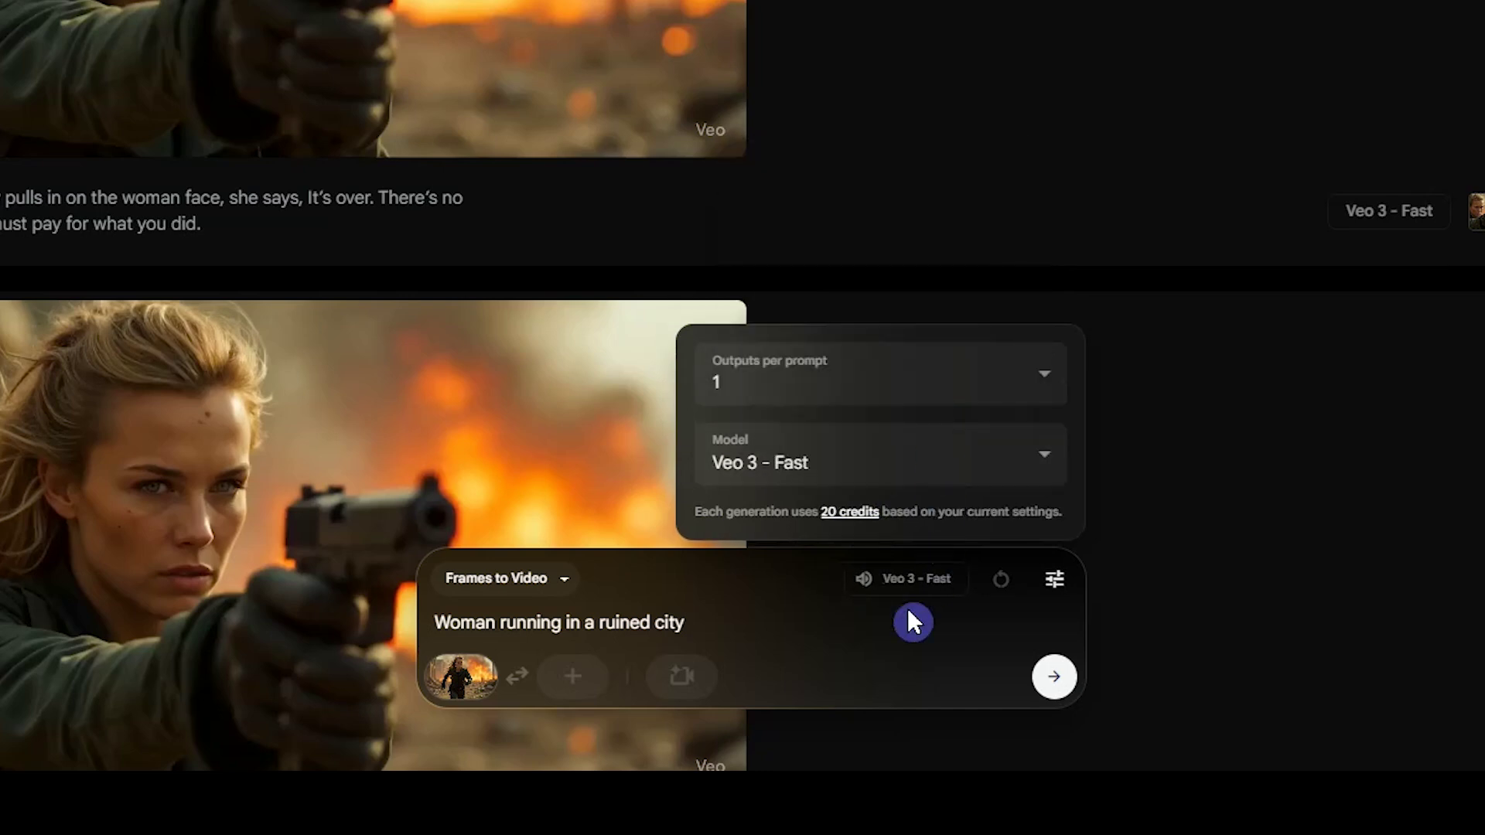
pyautogui.click(801, 634)
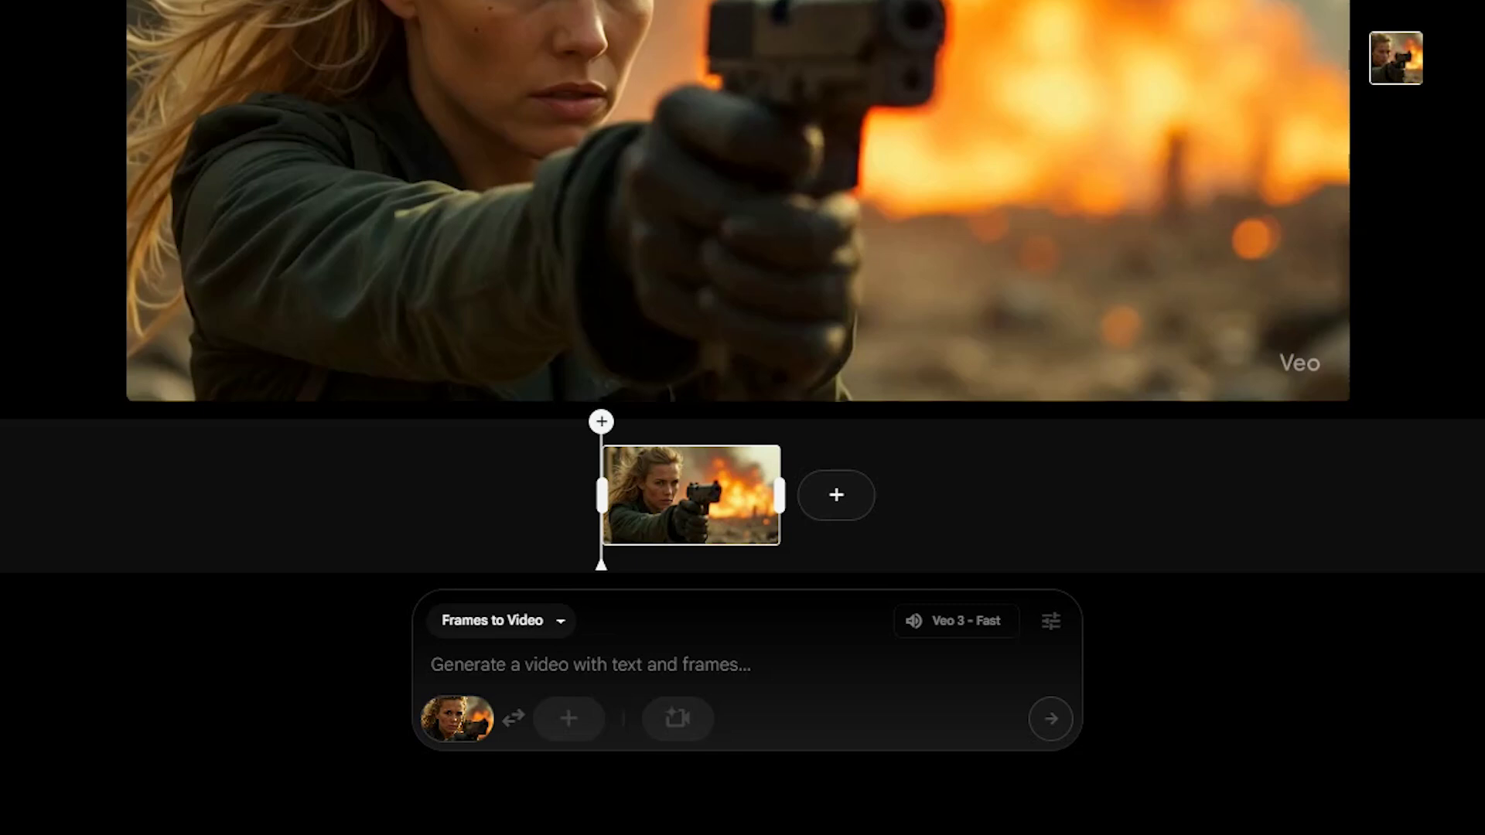
# - Paste 'camera slowly zooms in on the woman face, she shoots the target.', drop Extend, and scrub to the final frame
pyautogui.click(836, 495)
pyautogui.click(876, 432)
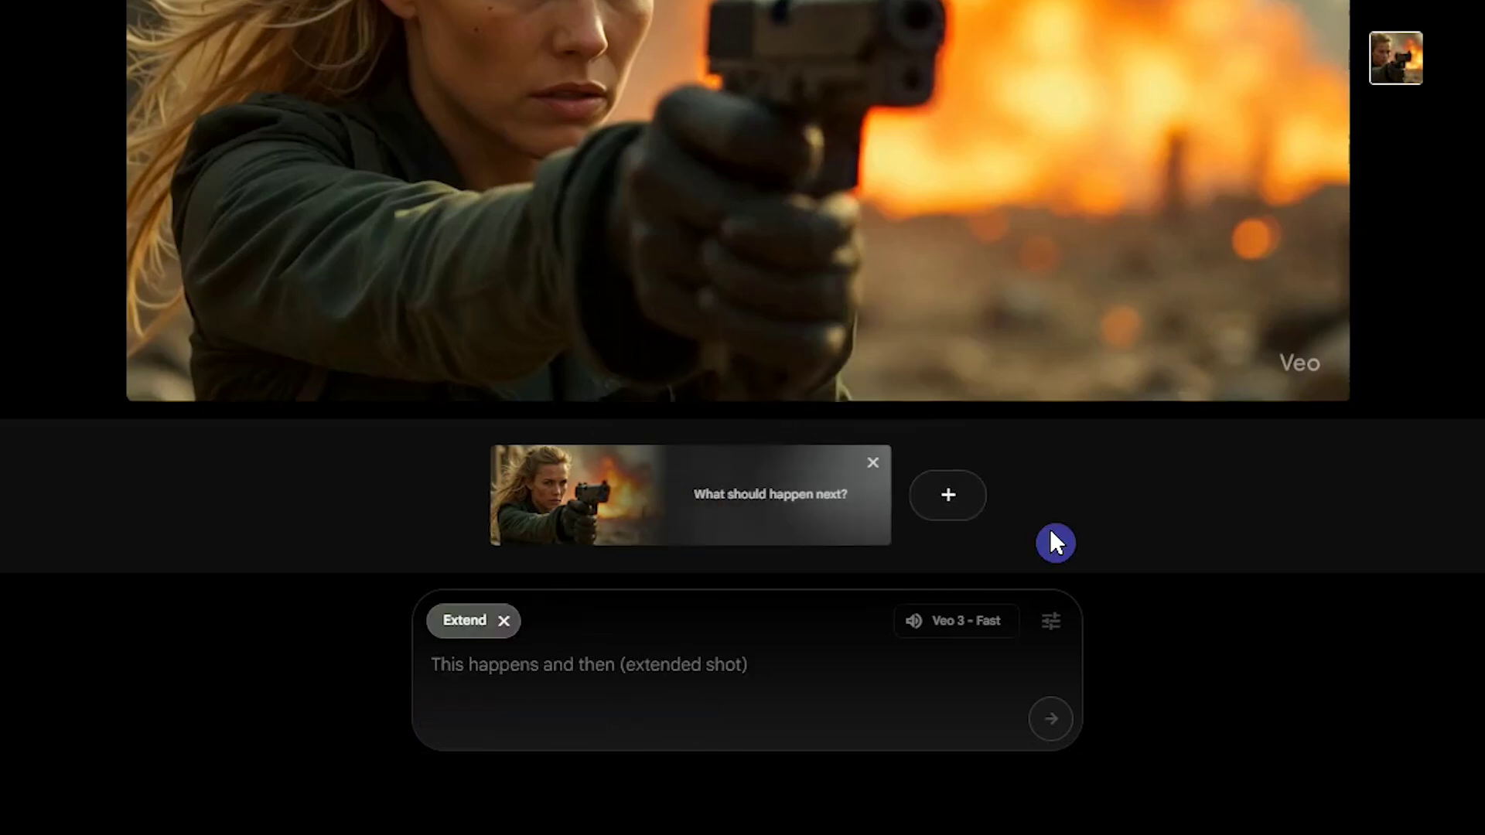
pyautogui.write('camera slowly zooms in on the woman face, she shoots the target.')
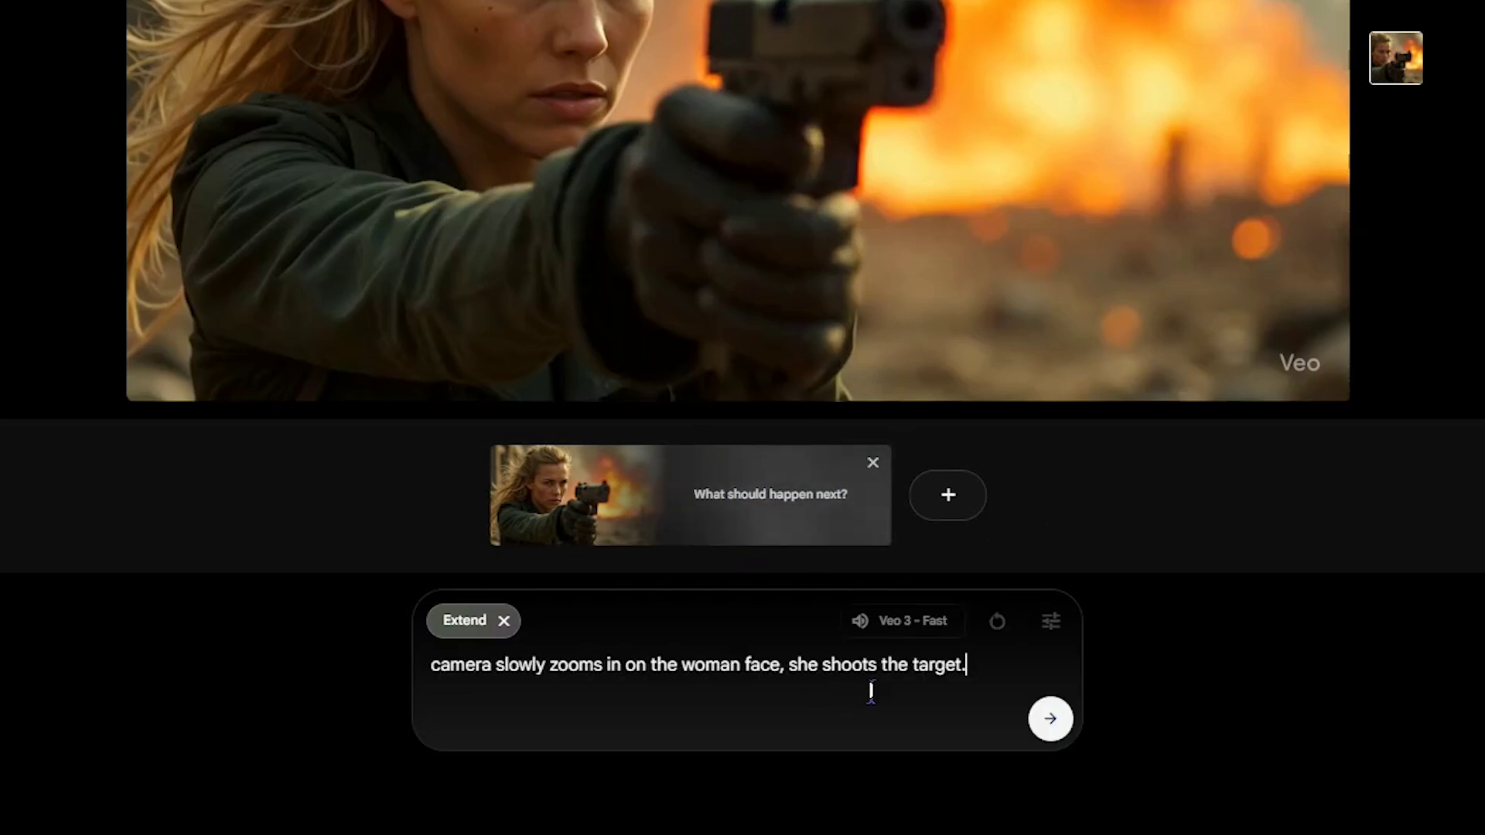
pyautogui.click(1050, 719)
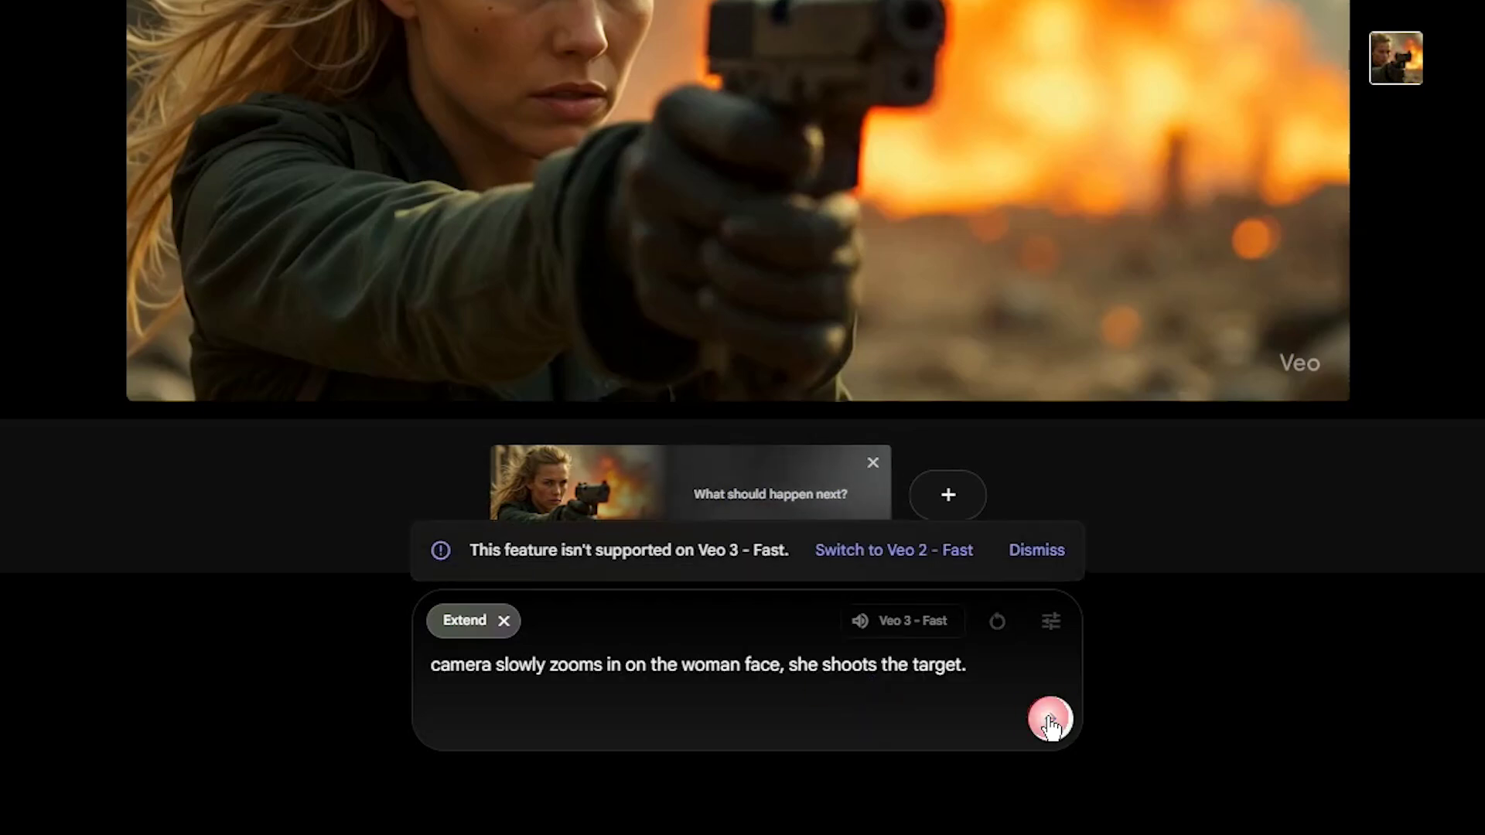
pyautogui.click(503, 621)
pyautogui.moveTo(604, 454); pyautogui.dragTo(801, 450)
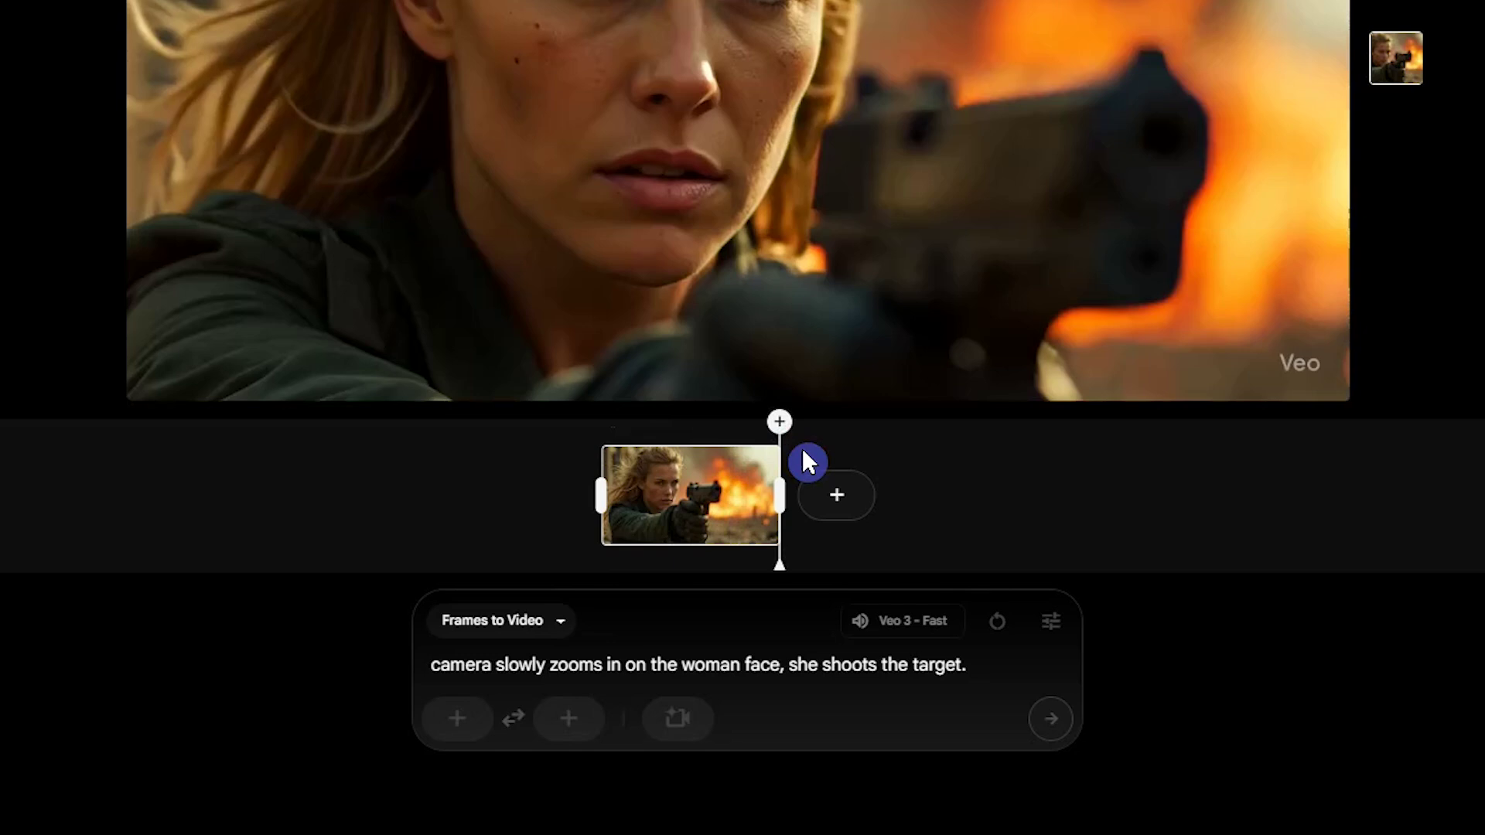
# - Save the final close-up frame, use it as the starting frame, and generate the second shot
pyautogui.click(787, 427)
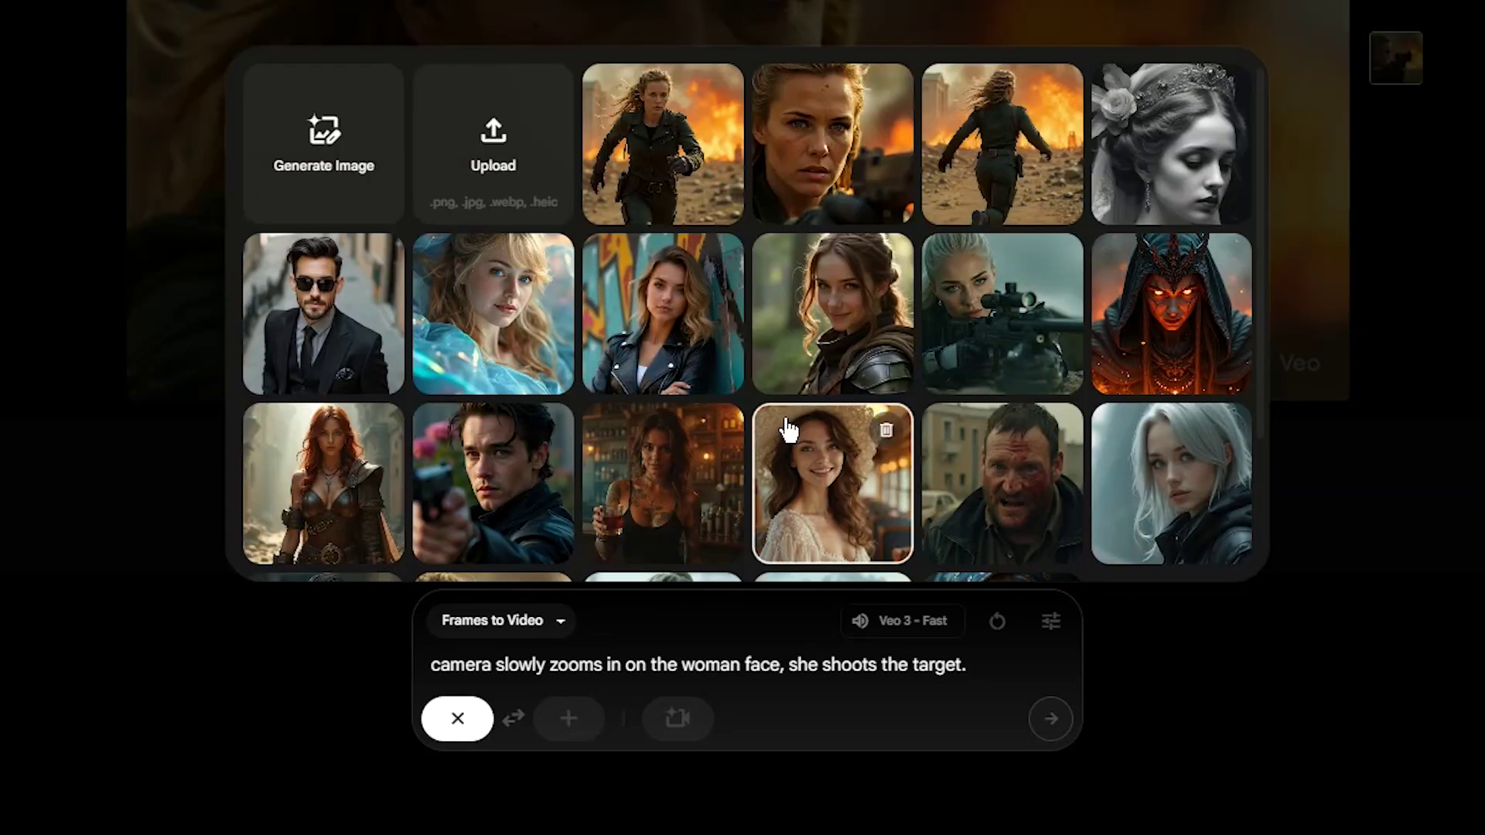
pyautogui.click(839, 149)
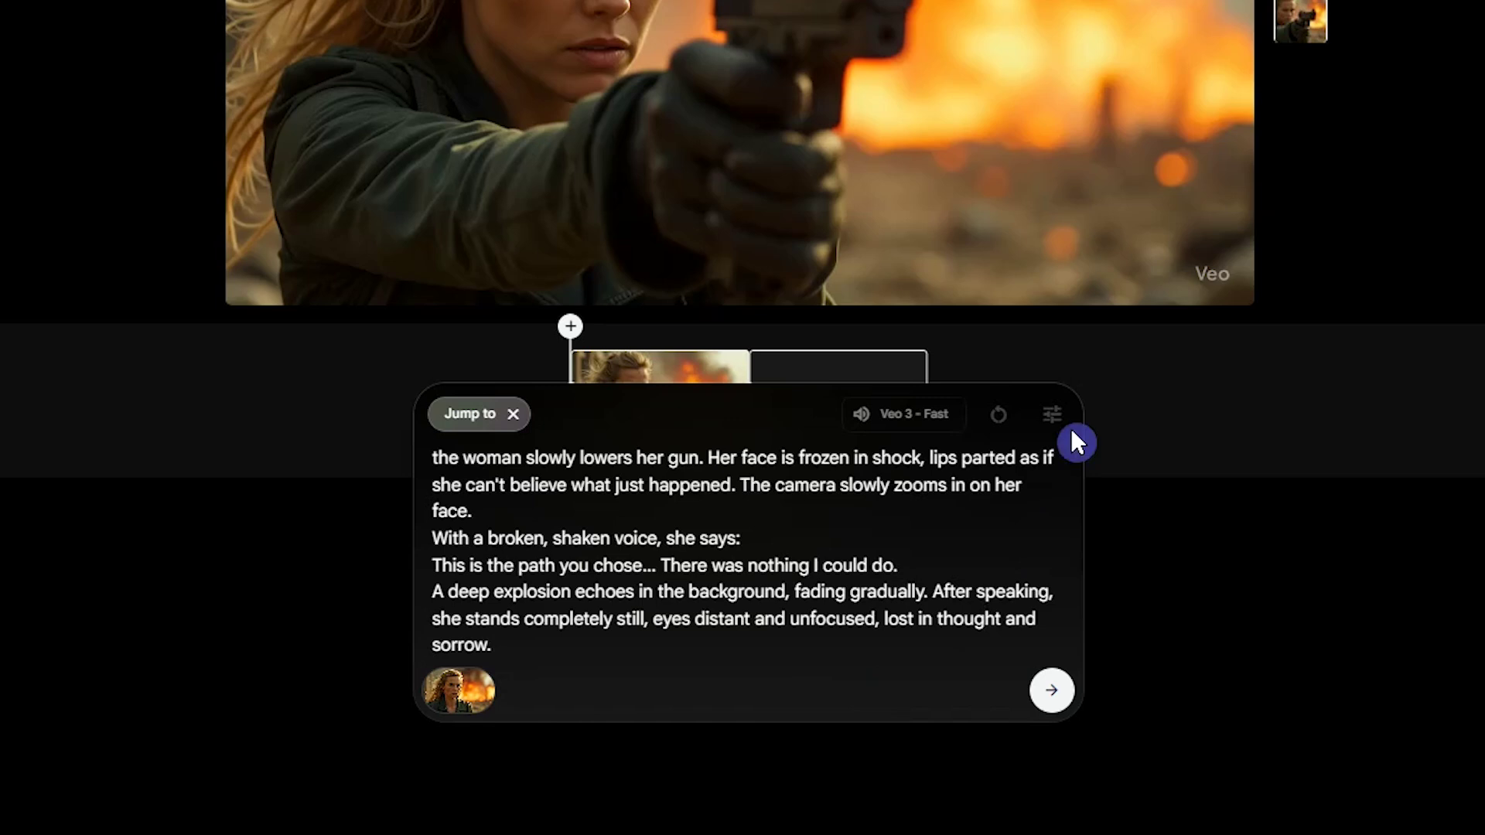
pyautogui.click(1054, 415)
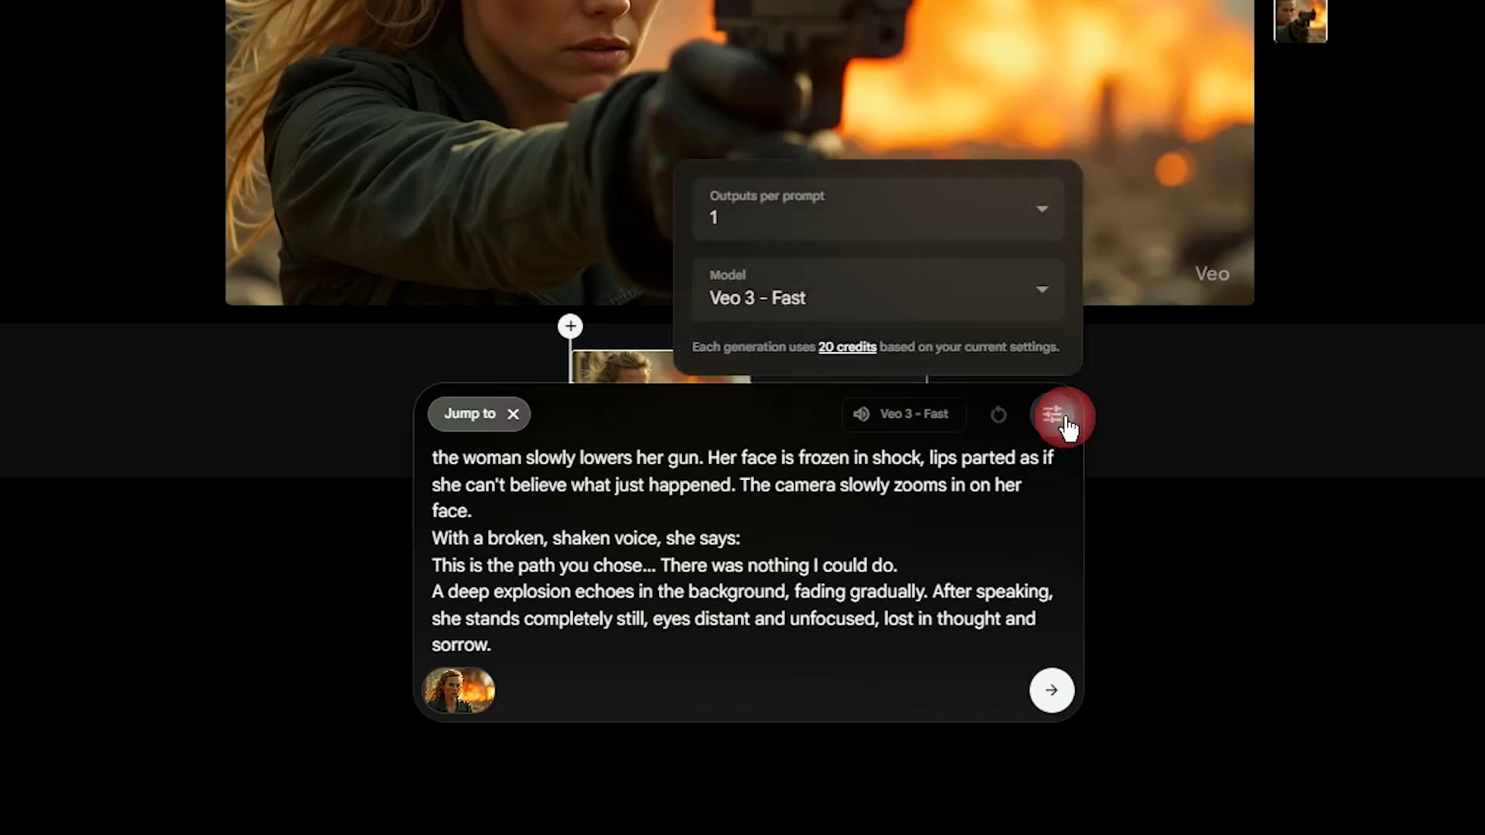
pyautogui.click(1170, 736)
pyautogui.click(1052, 692)
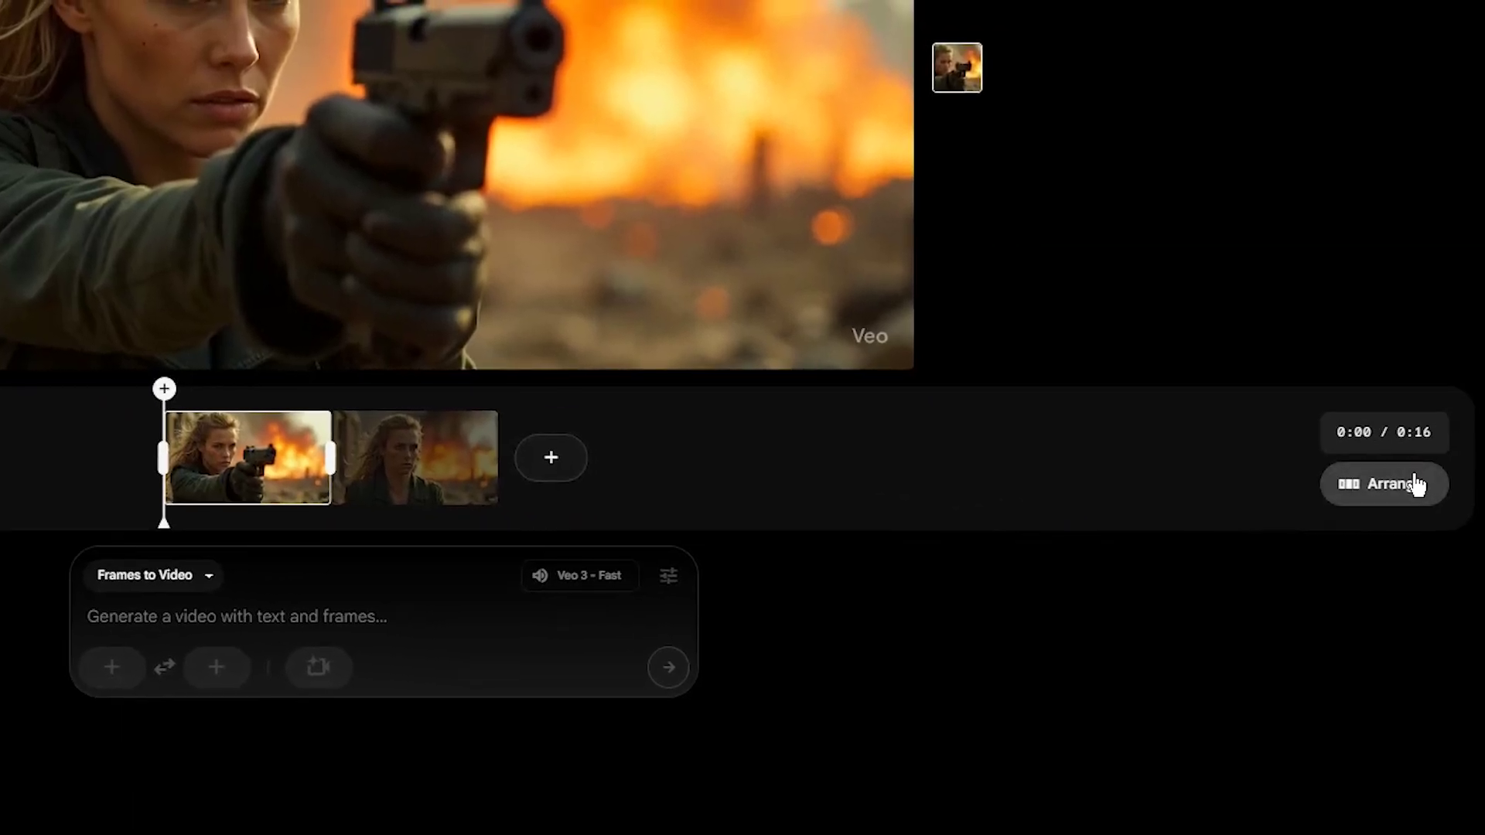
# - Try reordering the clips, keep the gun clip first, and download the 16-second video
pyautogui.click(1406, 484)
pyautogui.moveTo(542, 476); pyautogui.dragTo(172, 503)
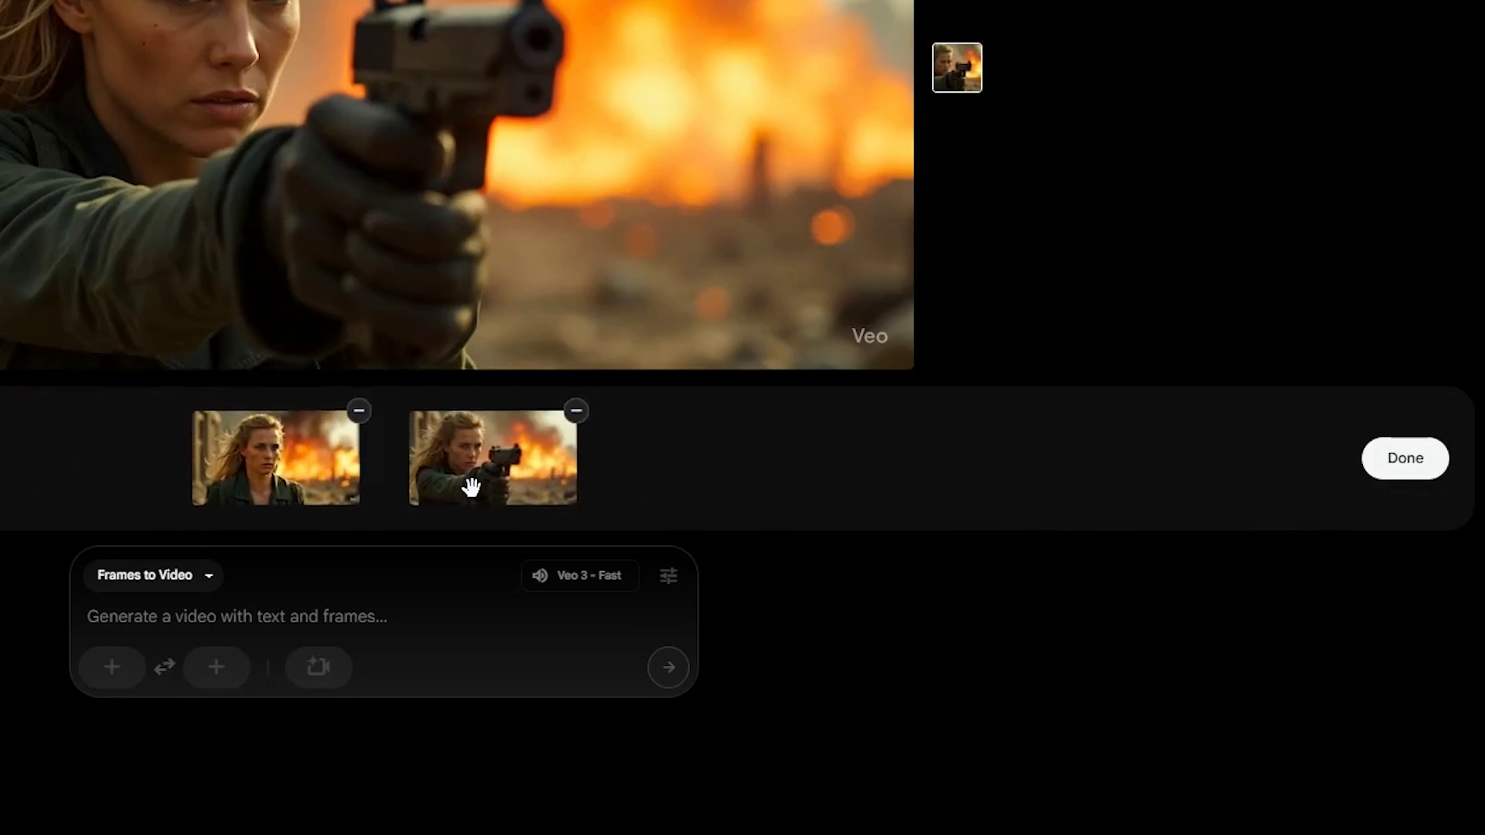
pyautogui.moveTo(470, 486); pyautogui.dragTo(276, 464)
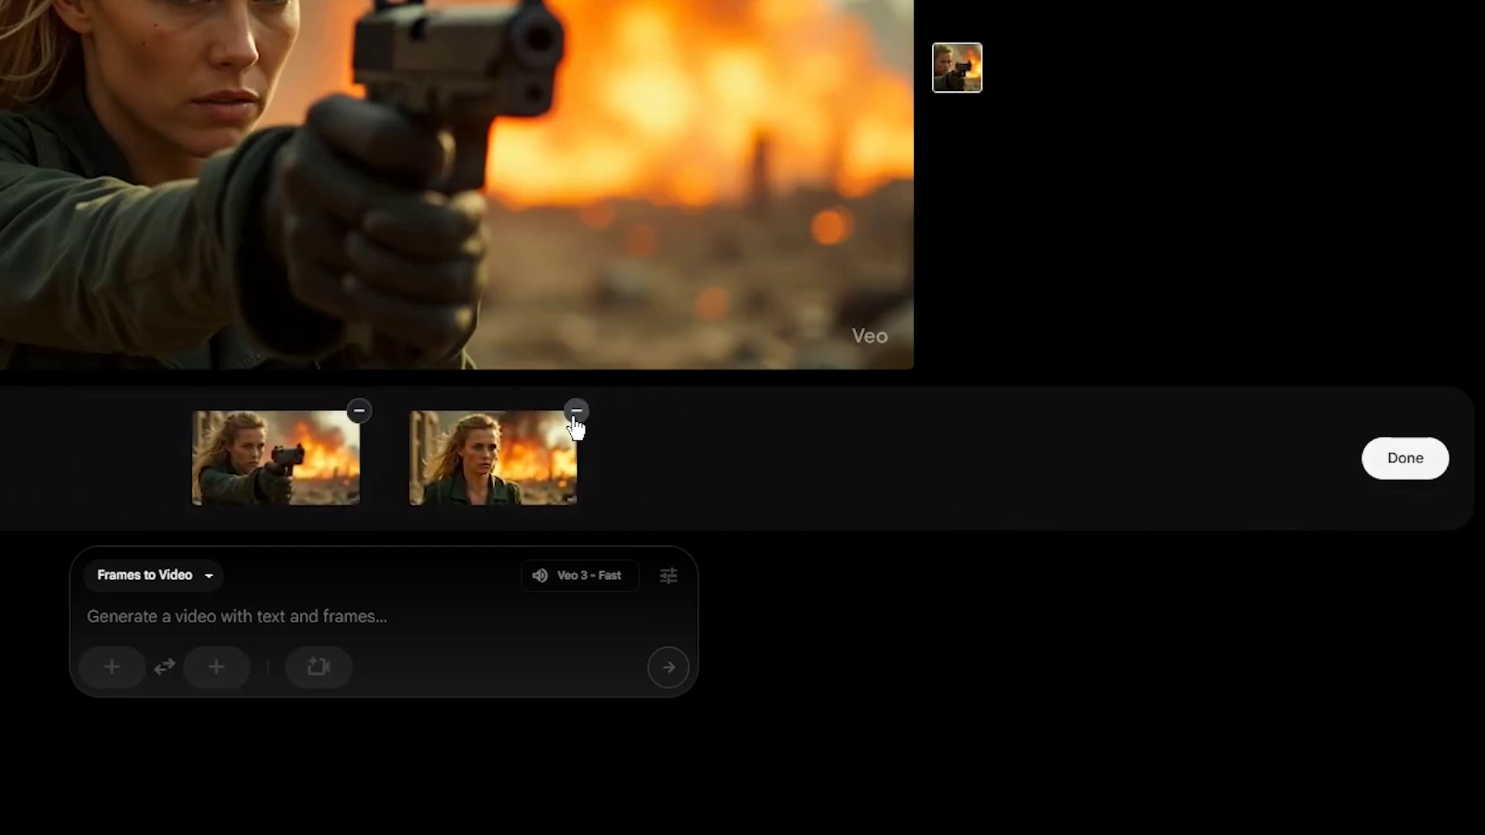
pyautogui.click(1405, 459)
pyautogui.moveTo(838, 355)
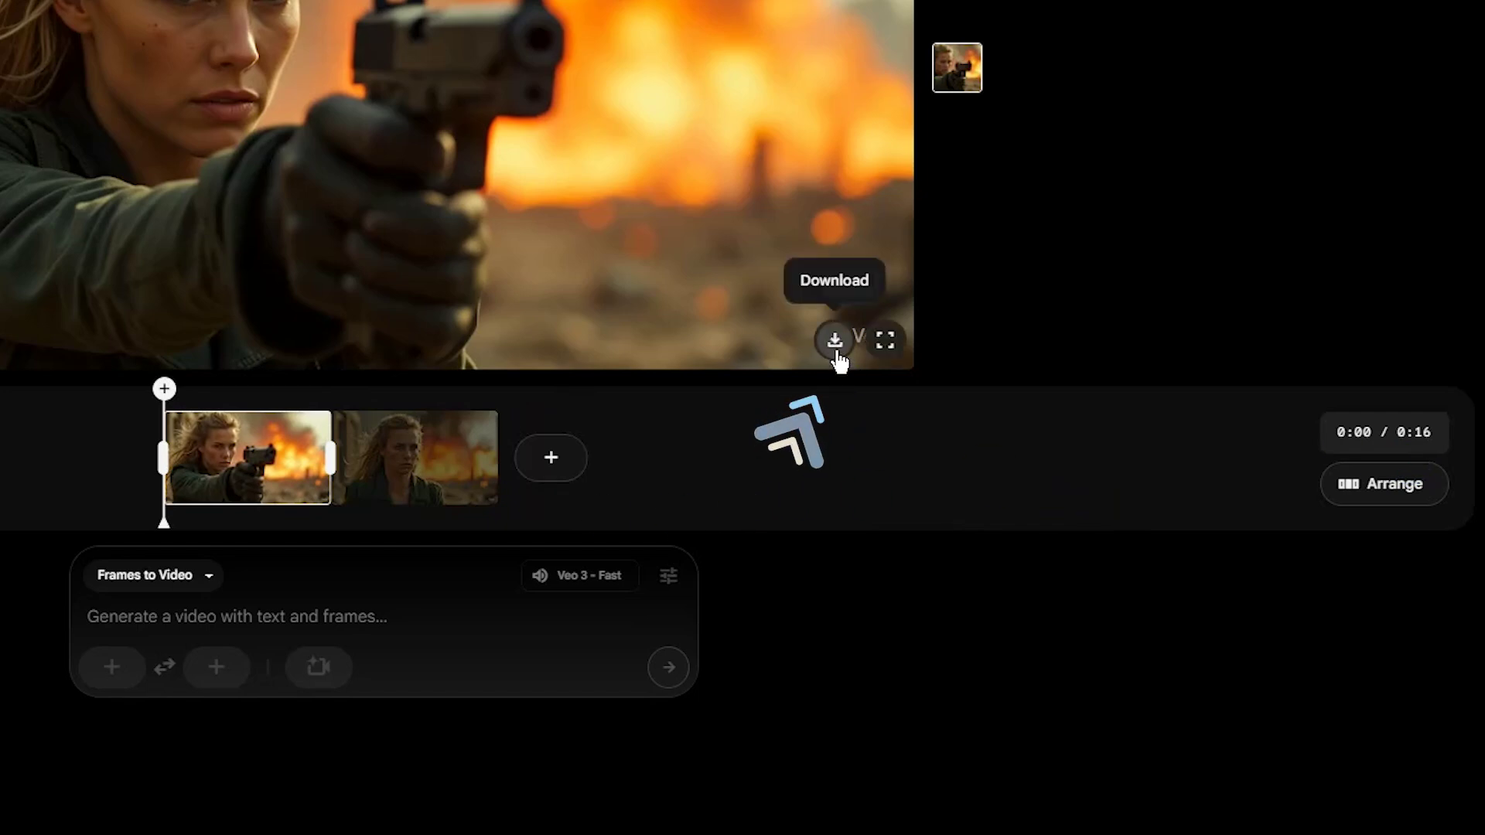
pyautogui.click(836, 344)
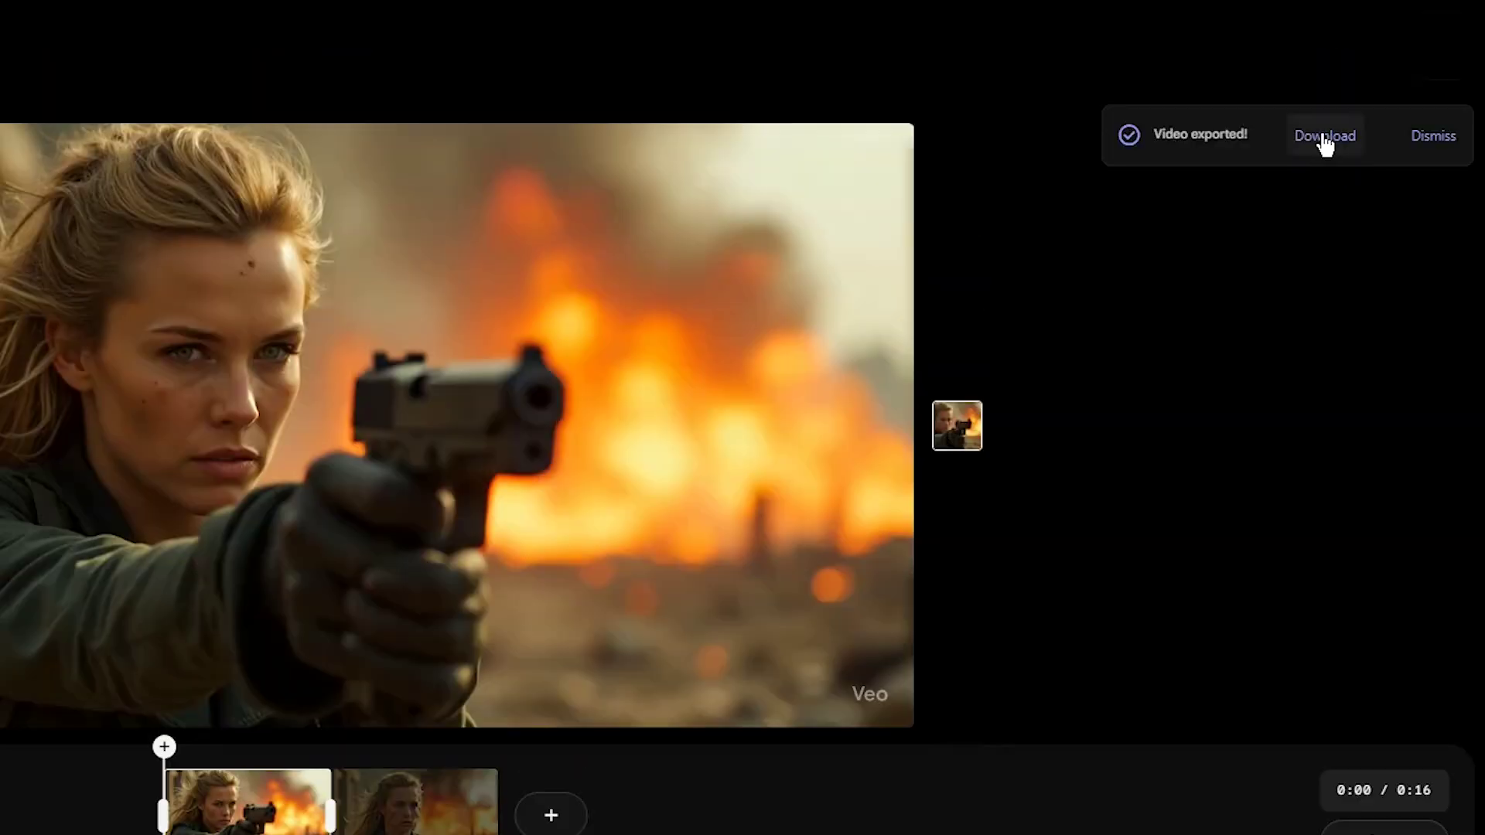